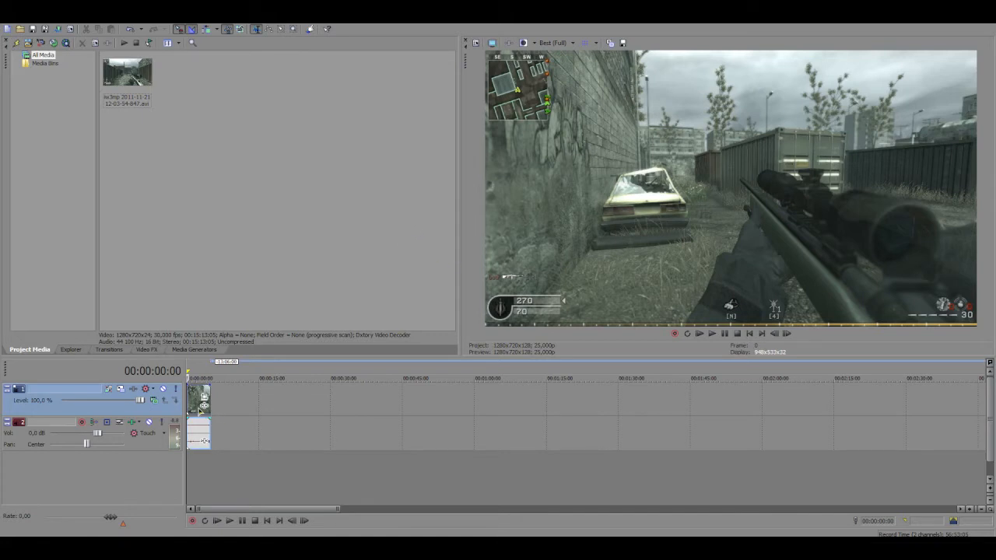
- Zoom in on the timeline clip, lower the audio track's volume to -13.6 dB and play the clip briefly
scroll(198, 412, "up", 3)
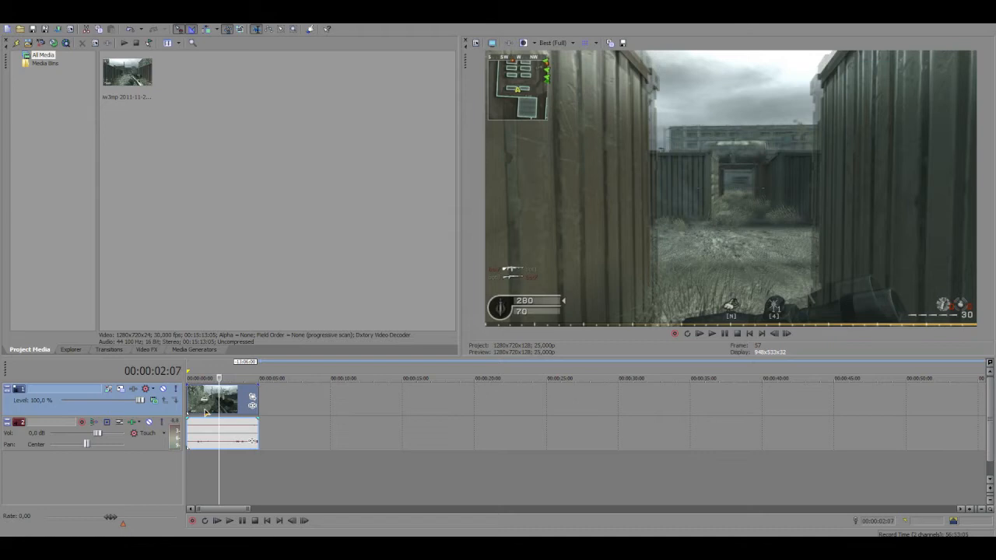
left_click_drag(97, 433, 72, 433)
key("space")
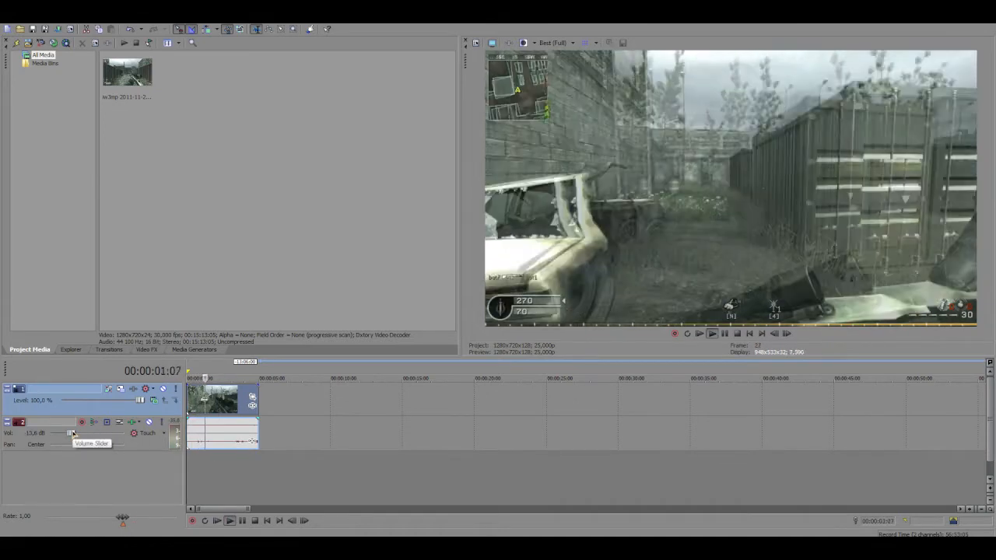
key("space")
- Play the clip over its full time range and inspect the frame at 00:00:02:12 for blending
left_click(225, 408)
double_click(219, 450)
key("space")
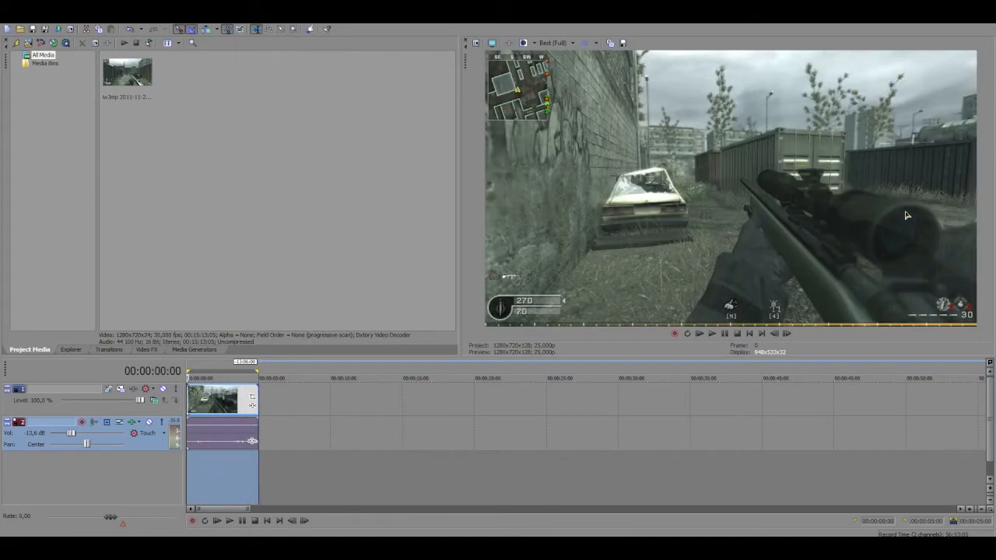
key("space")
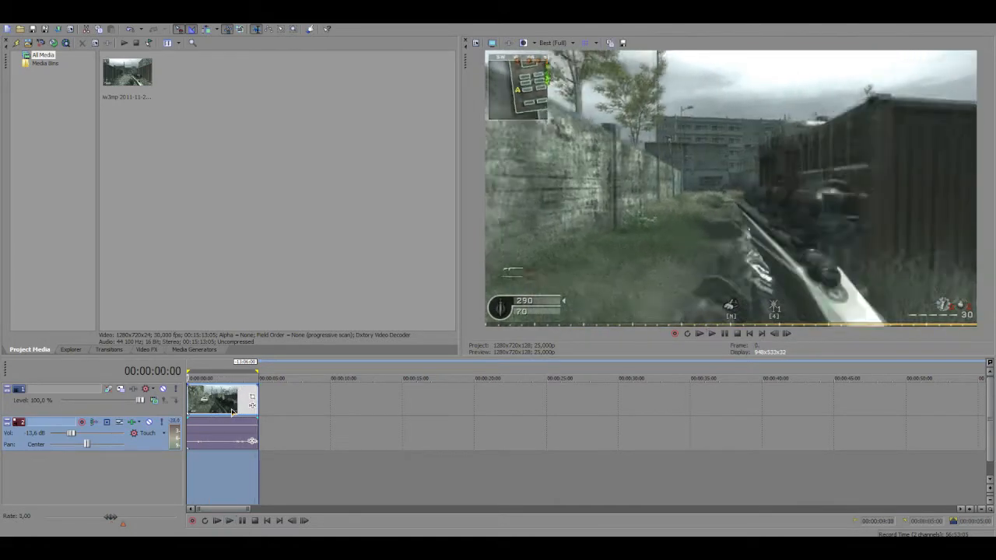
left_click(202, 414)
left_click(217, 412)
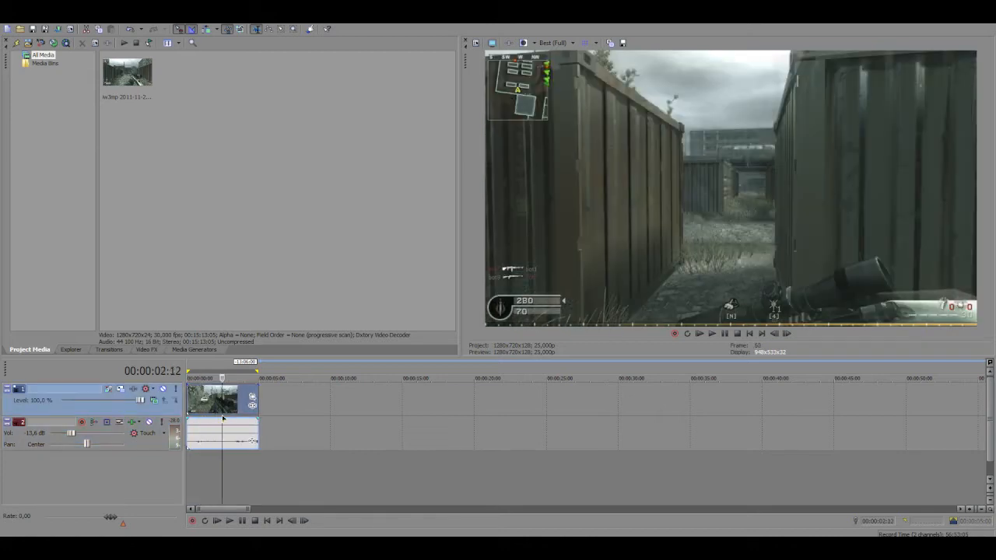
left_click(223, 414)
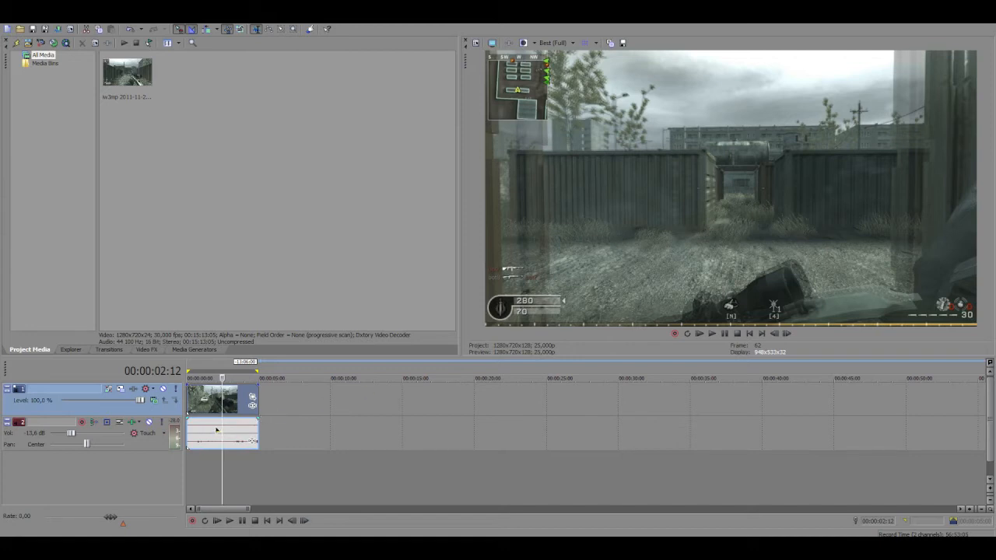
- Set the video clip's resampling switch to Disable resample
right_click(217, 406)
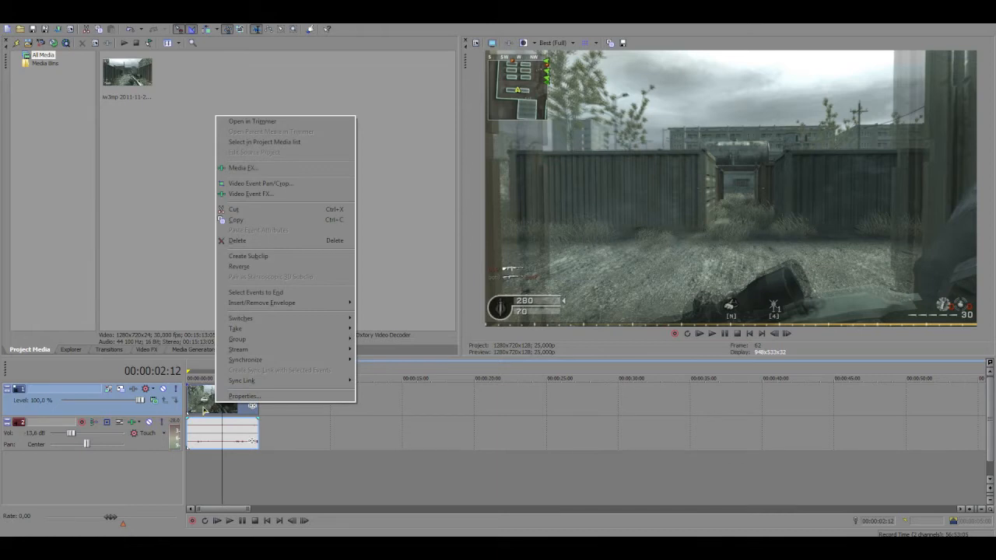
left_click(243, 396)
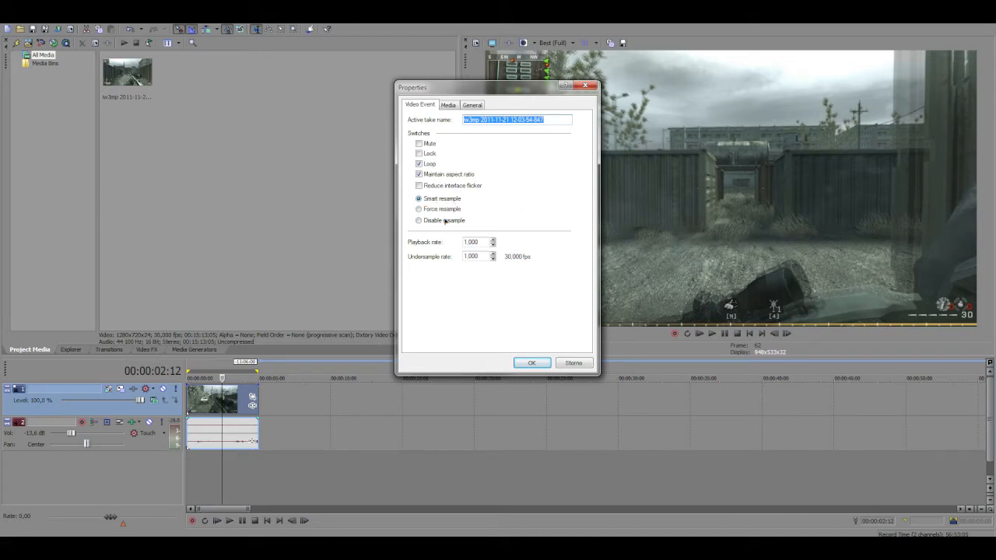
left_click(445, 221)
left_click(522, 364)
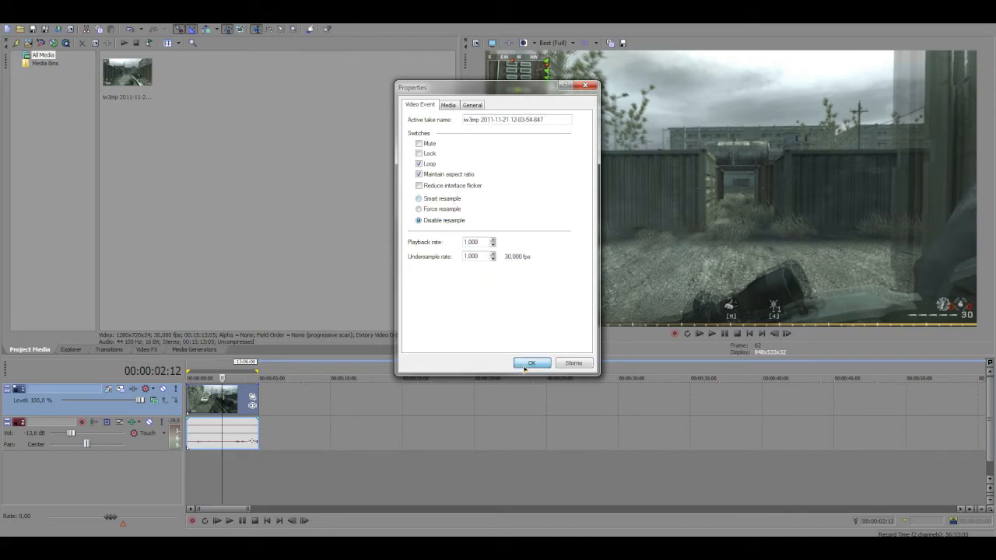
- Play the clip's full time range again to check the motion with resampling disabled
double_click(201, 404)
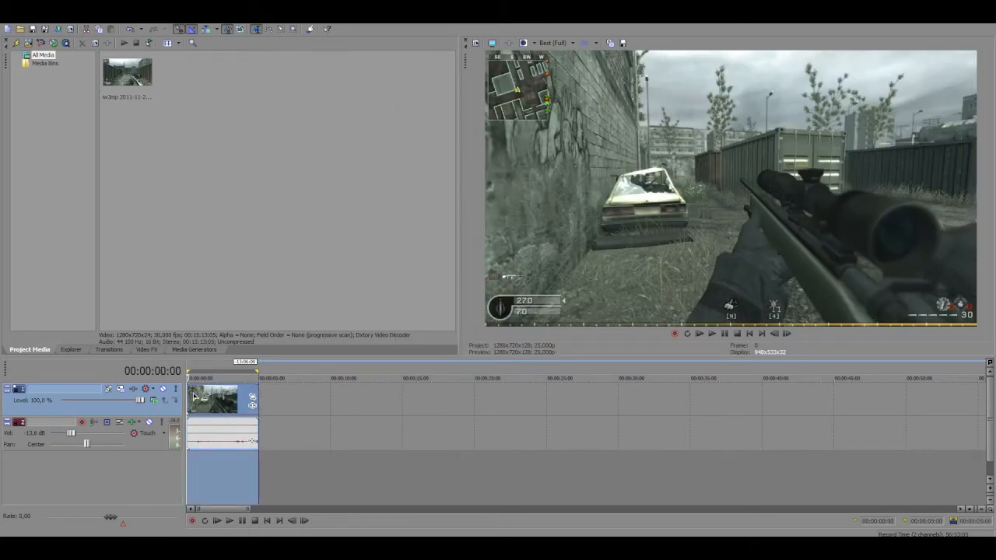
left_click(190, 396)
key("space")
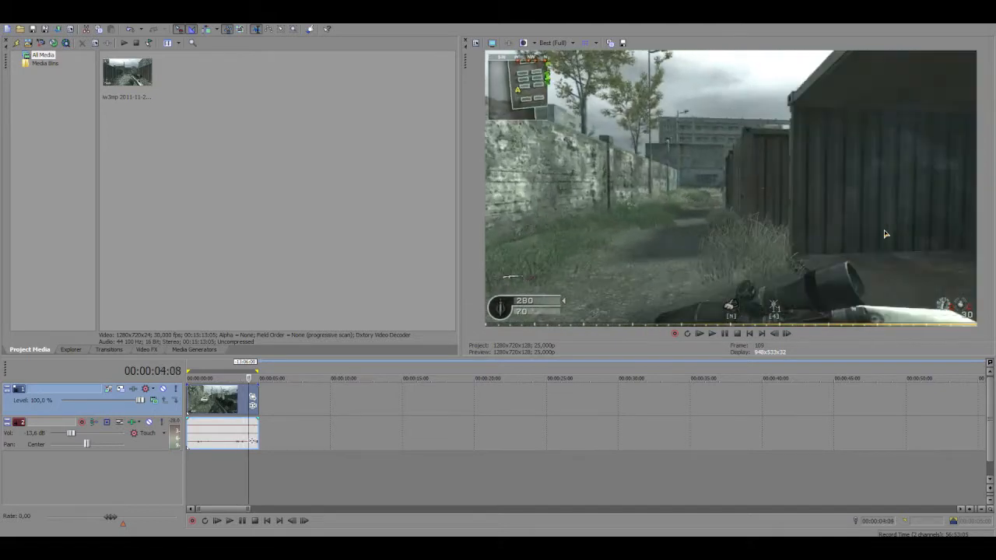
key("space")
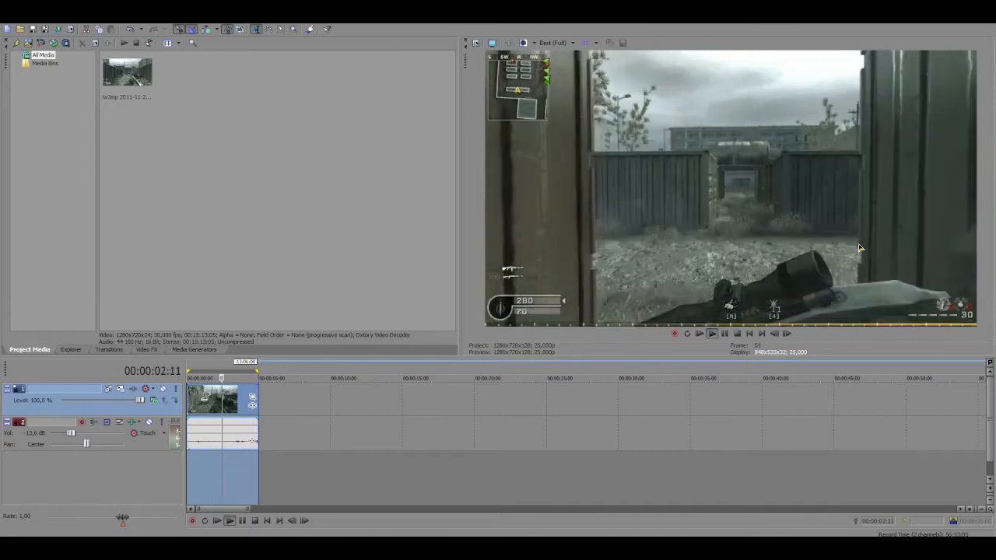
left_click(210, 464)
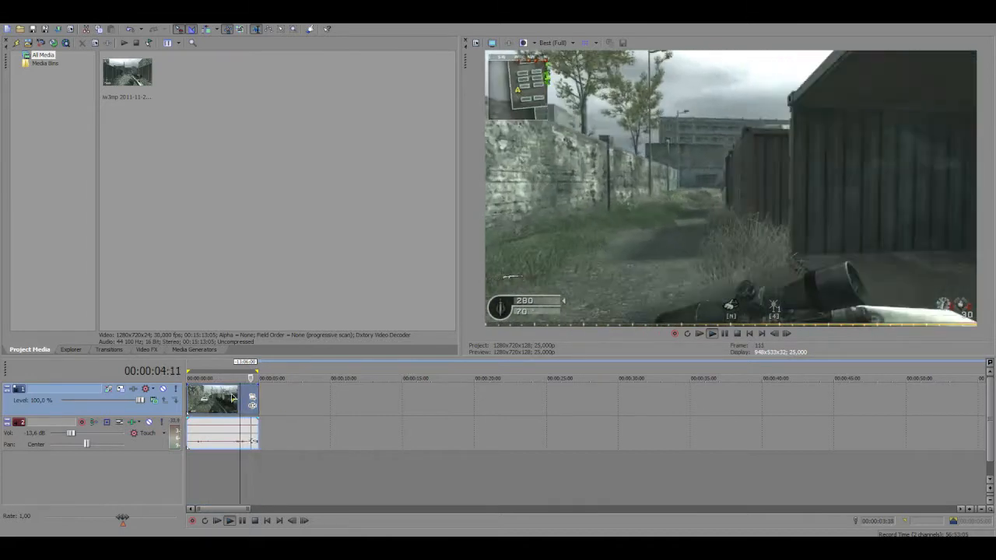
key("space")
- Examine the clip's first frame and the frame at 00:00:00:16, and play on from there
double_click(209, 464)
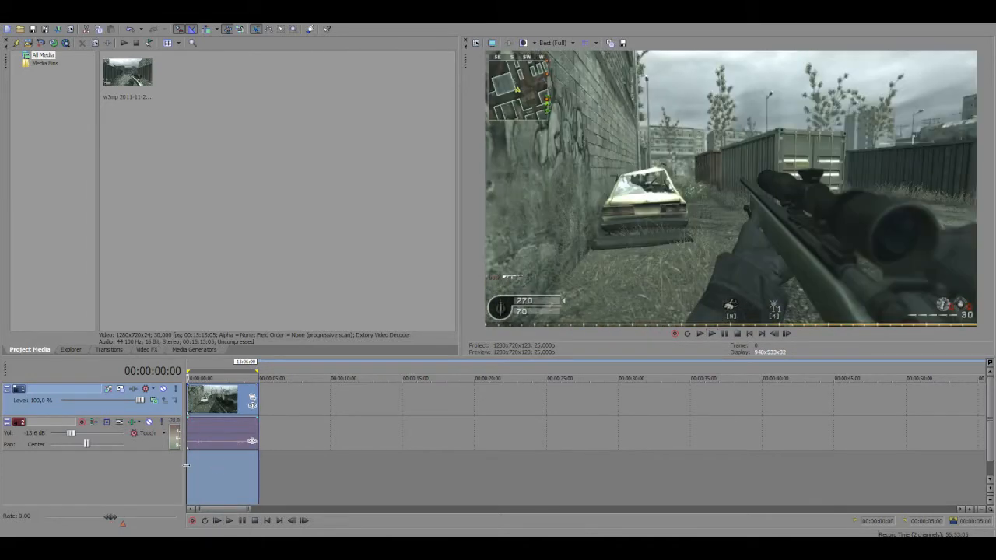
left_click(187, 468)
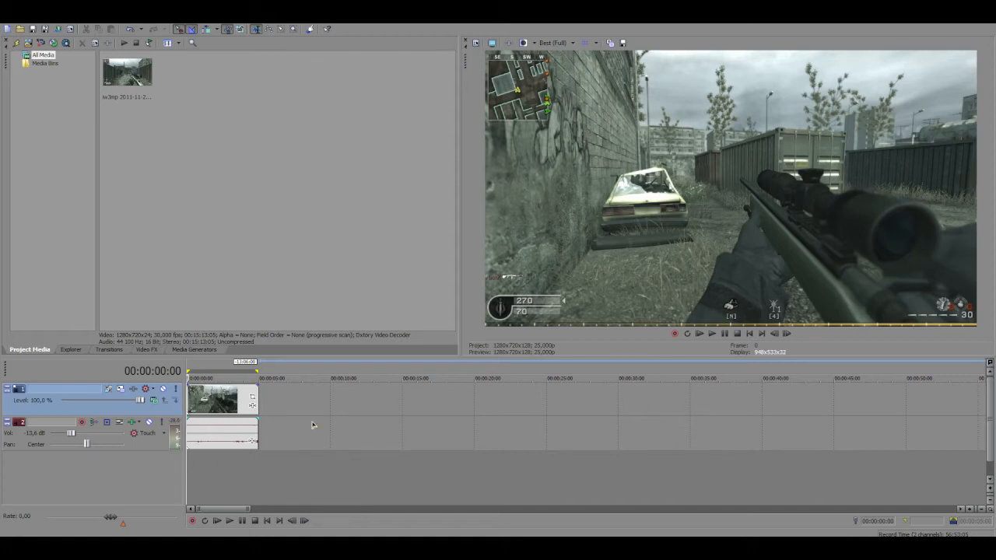
left_click(196, 464)
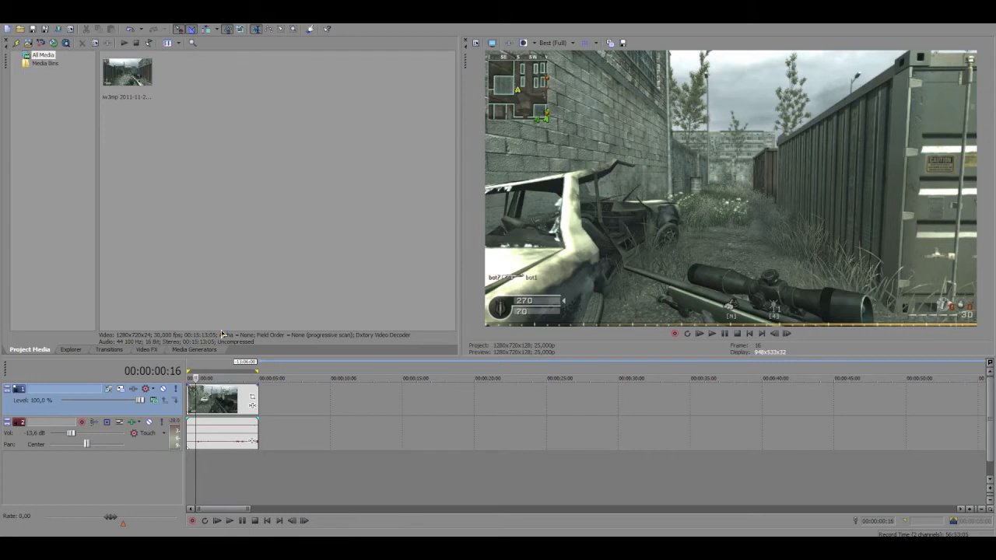
key("space")
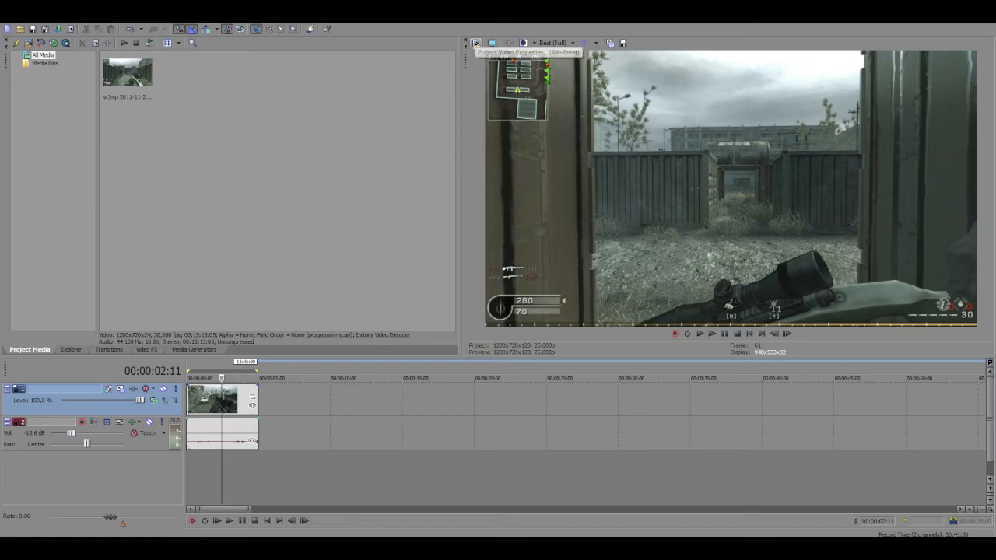
- Choose the HDV 720-25p (1280x720, 25,000 fps) template in the project video properties, with field order None (progressive scan)
left_click(476, 43)
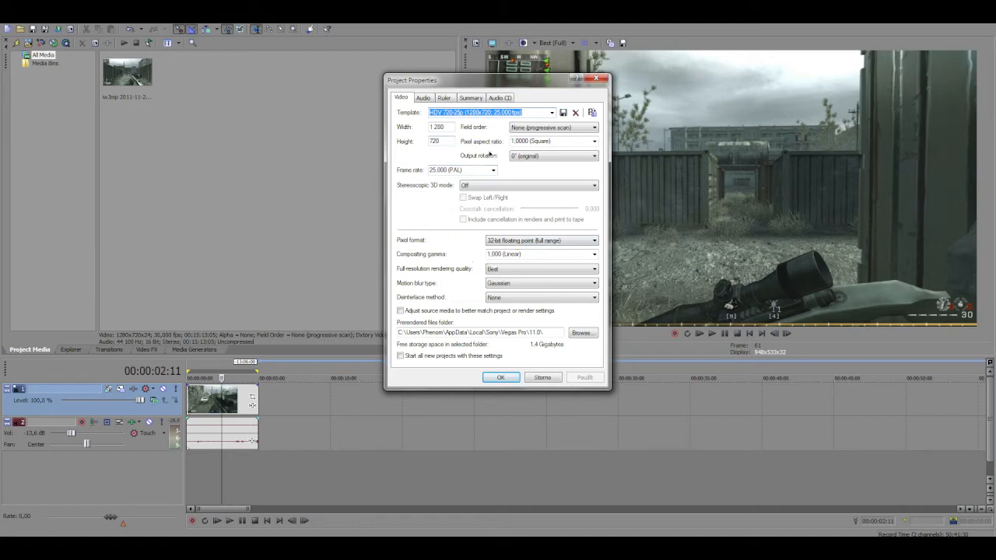
left_click(551, 113)
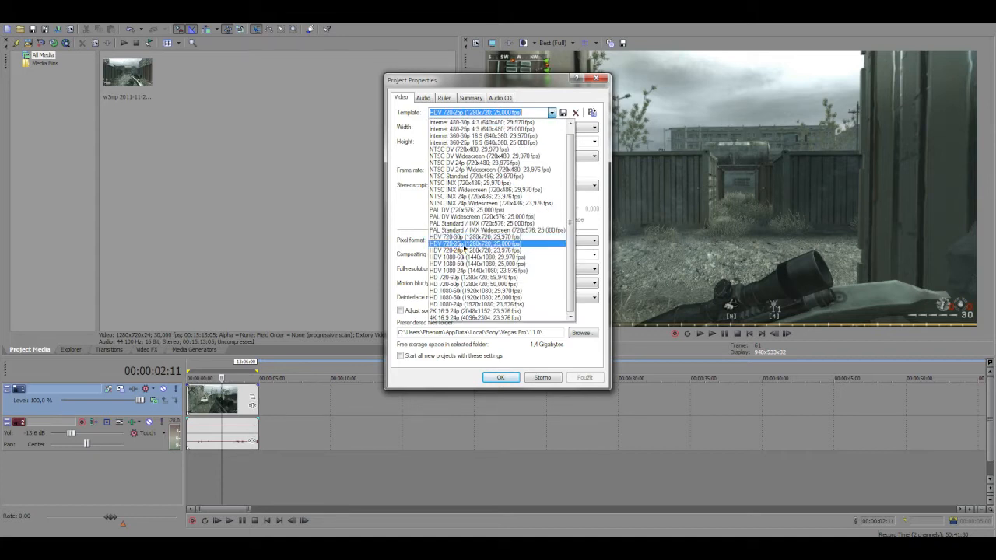
left_click(478, 247)
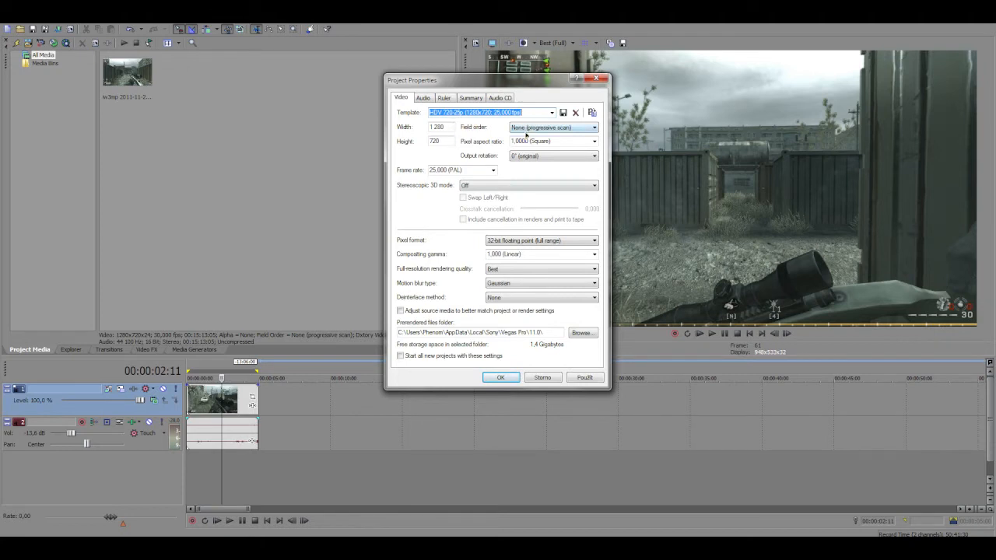
left_click(527, 132)
left_click(531, 132)
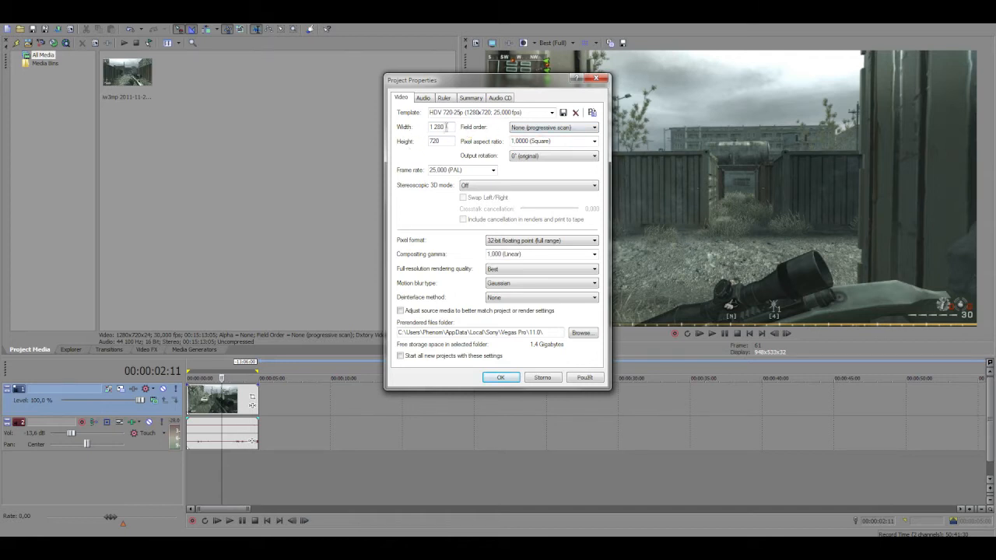
left_click(546, 128)
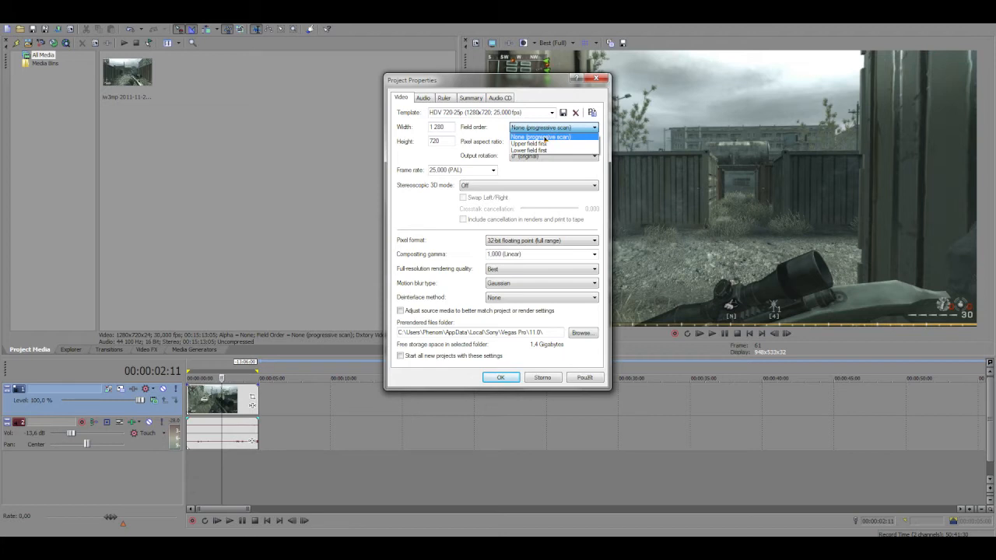
left_click(545, 138)
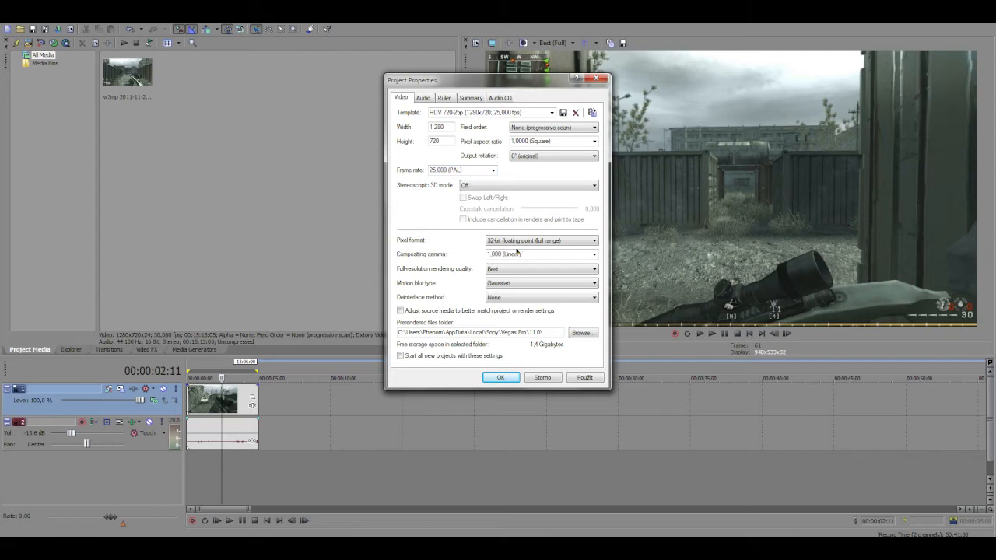
- Set the project's pixel format to 32-bit floating point (full range) and compositing gamma to 2,222 (Video), and apply the changes
left_click(499, 244)
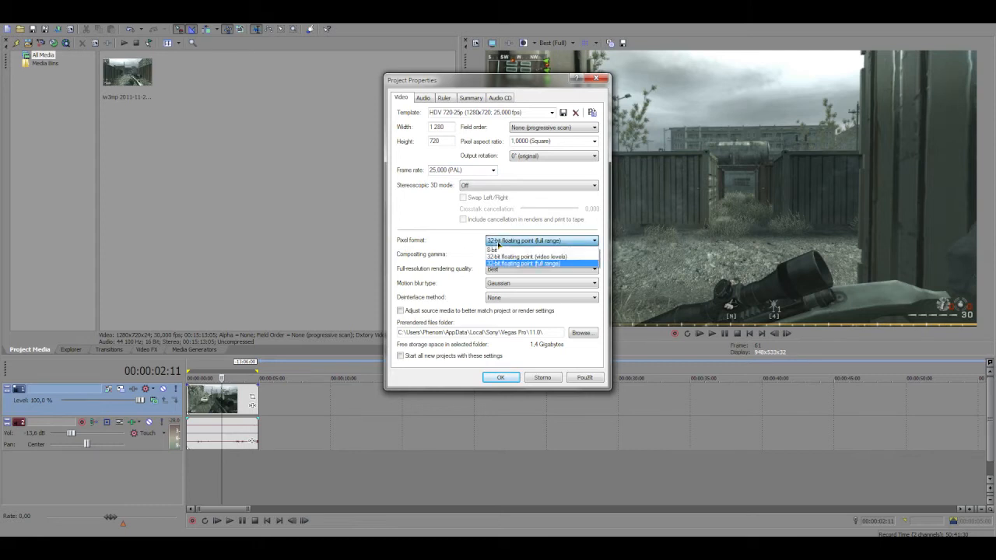
left_click(564, 265)
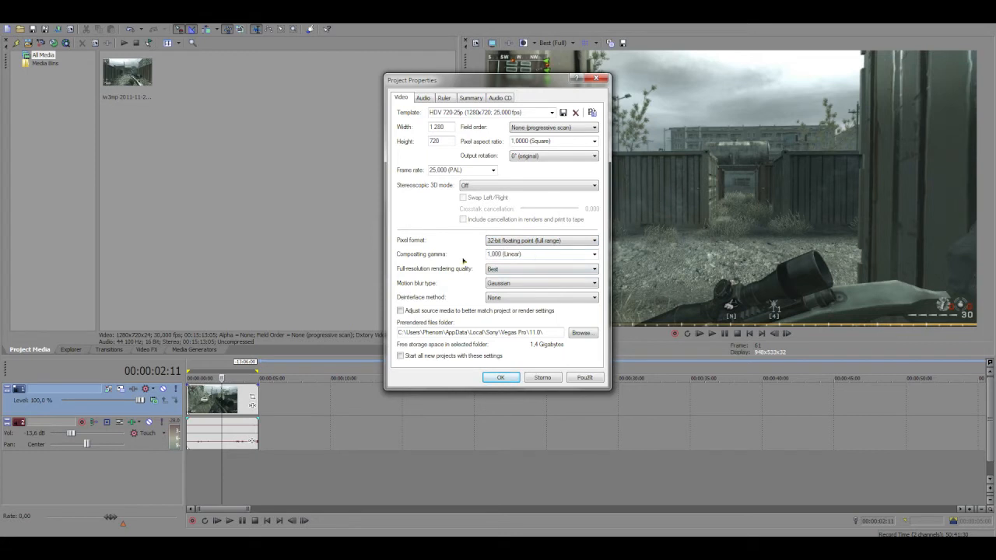
left_click(582, 254)
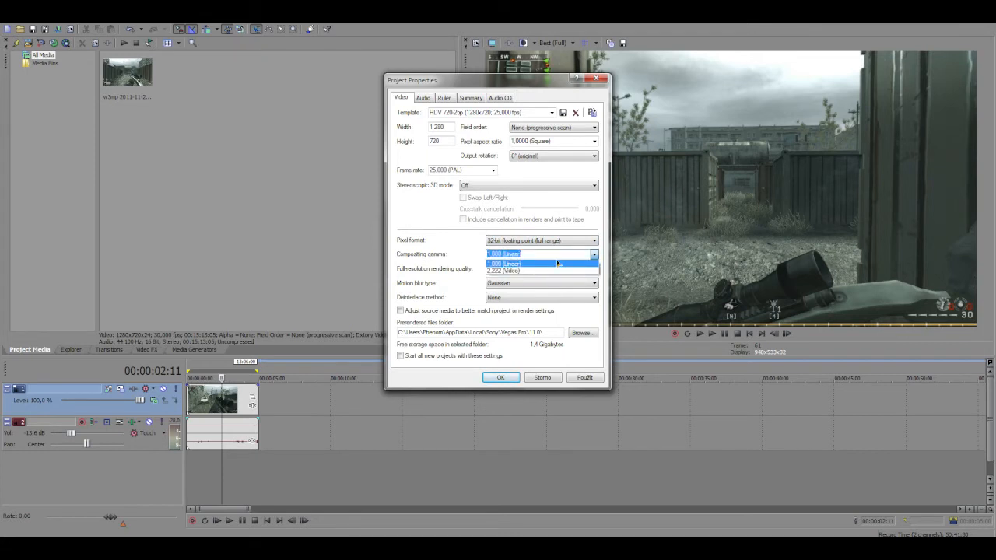
left_click(523, 272)
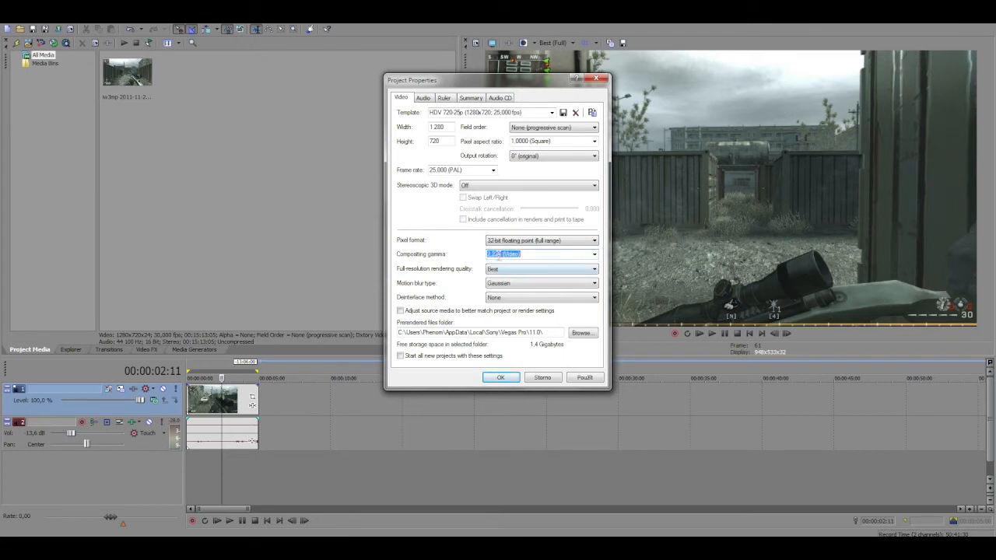
left_click(585, 378)
left_click(502, 378)
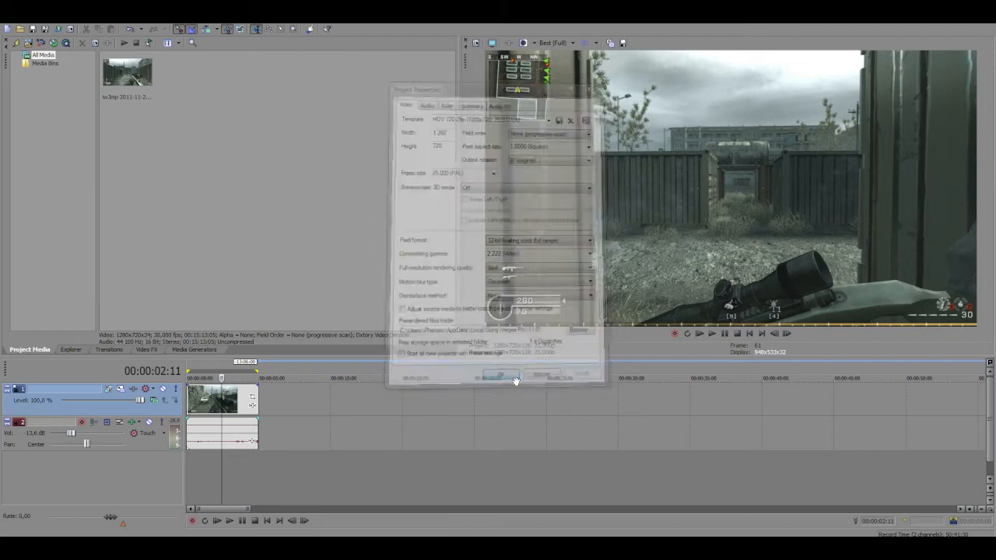
- Switch the project's pixel format to 8-bit and accept the project properties
left_click(475, 43)
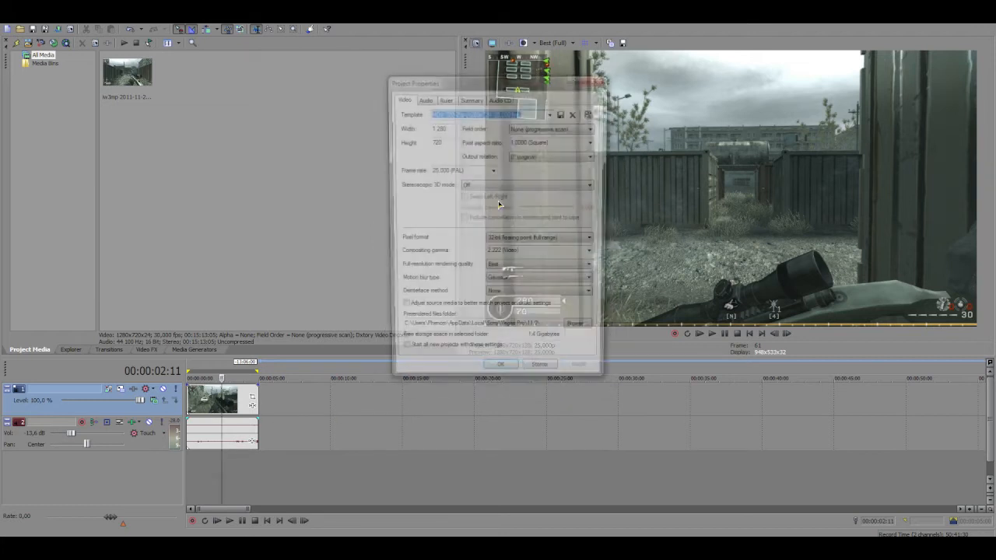
left_click(560, 241)
left_click(529, 248)
left_click(511, 380)
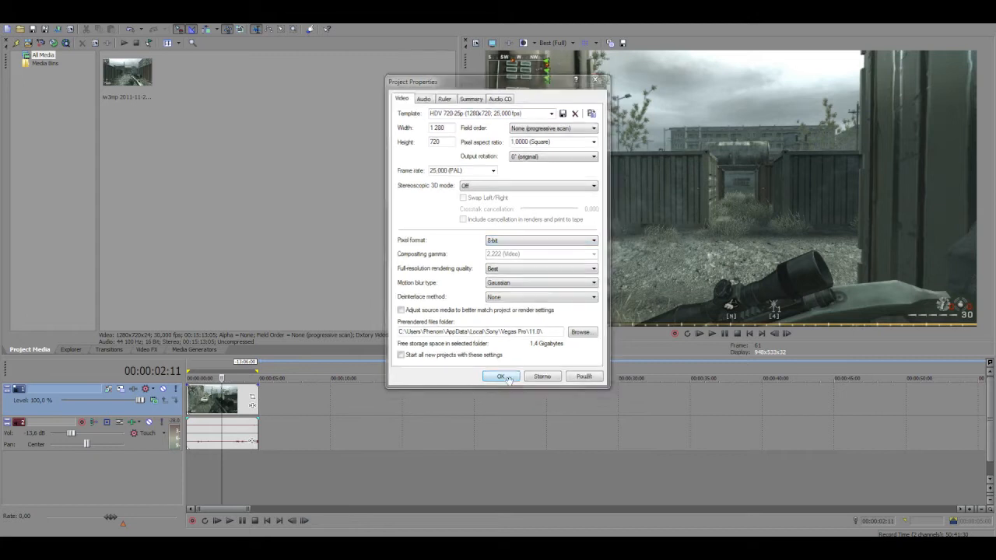
- Set the project's pixel format to 32-bit floating point (full range) with compositing gamma 1,000 (Linear), and apply the changes
left_click(476, 43)
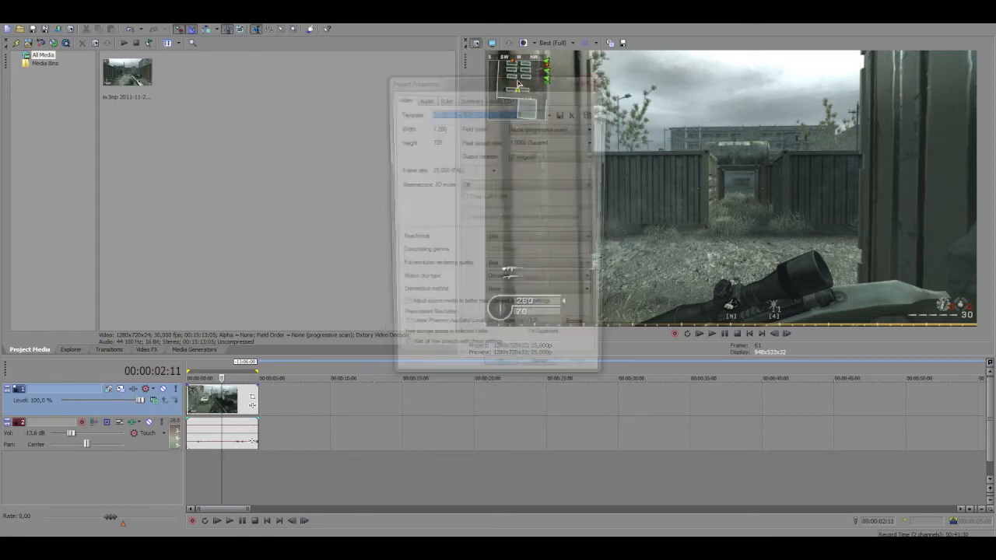
left_click_drag(533, 88, 364, 100)
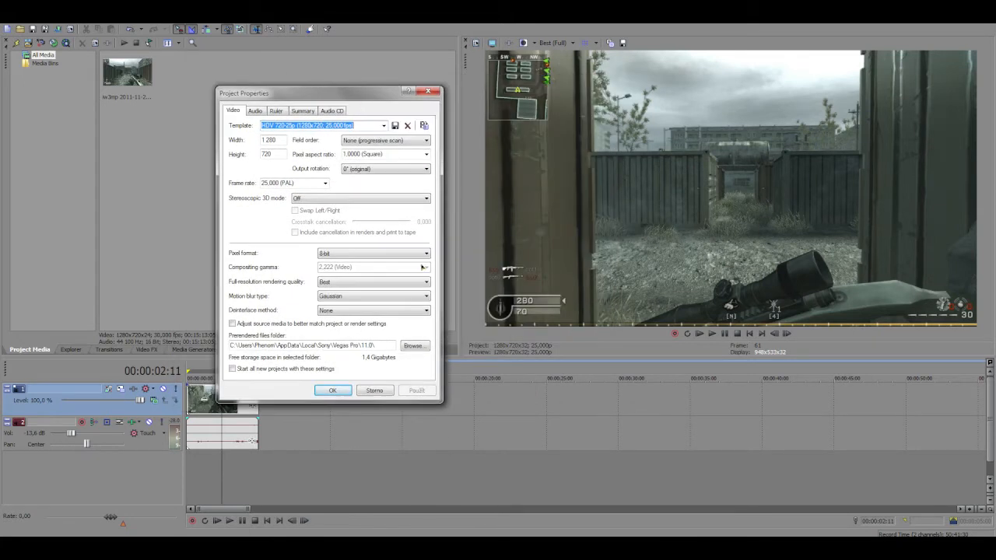
left_click(366, 253)
left_click(366, 275)
left_click(392, 267)
left_click(392, 278)
left_click(418, 390)
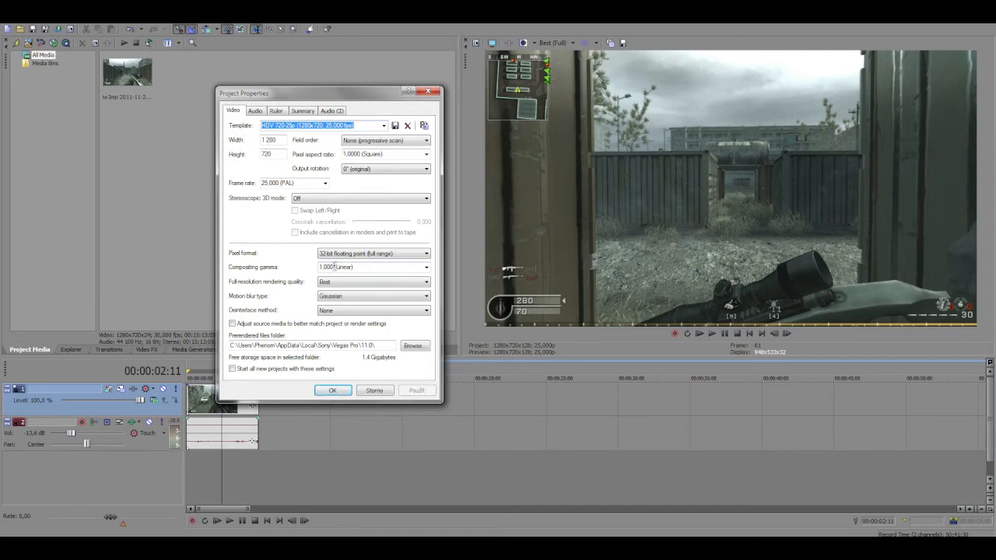
- Set the project's full-resolution rendering quality to Best
left_click_drag(360, 93, 395, 79)
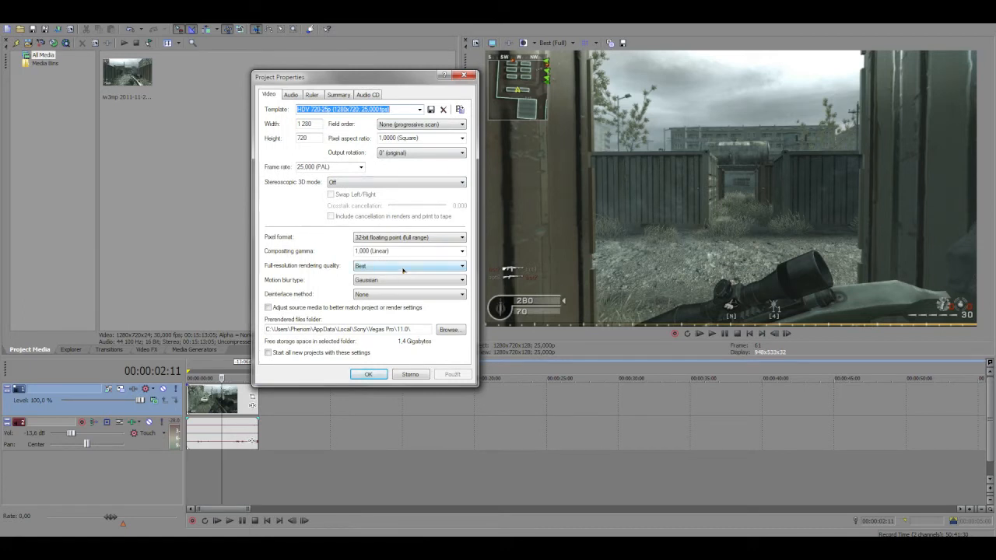
left_click(362, 266)
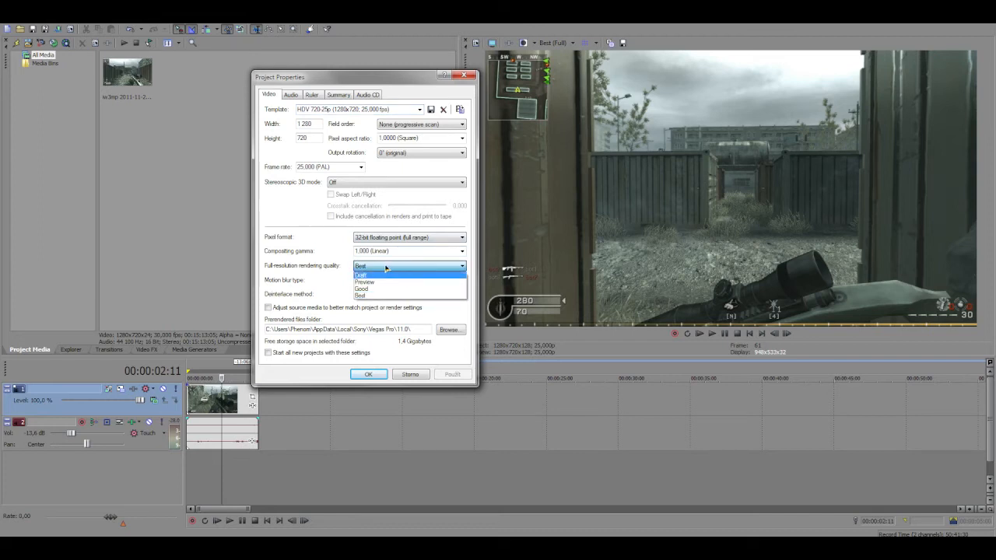
left_click(372, 253)
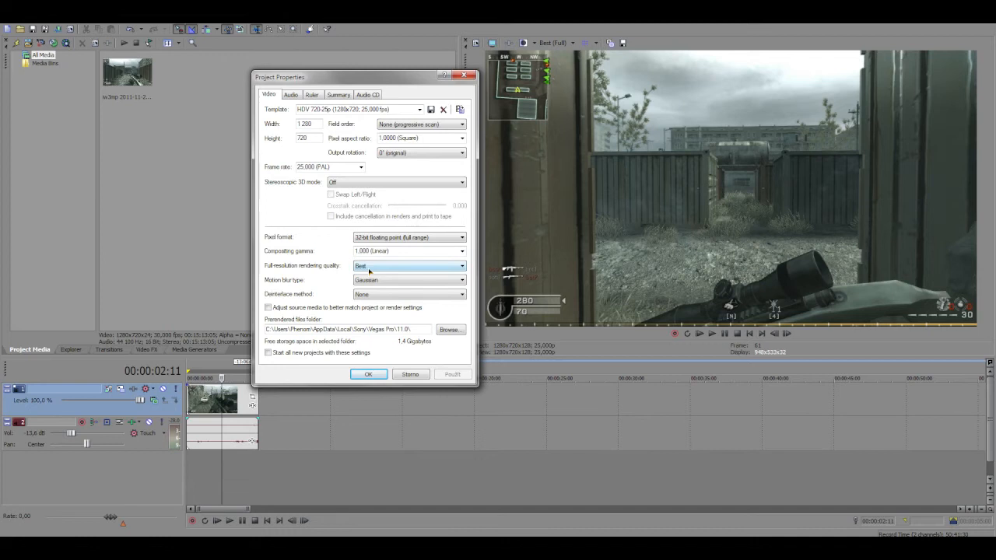
left_click(369, 269)
left_click(367, 298)
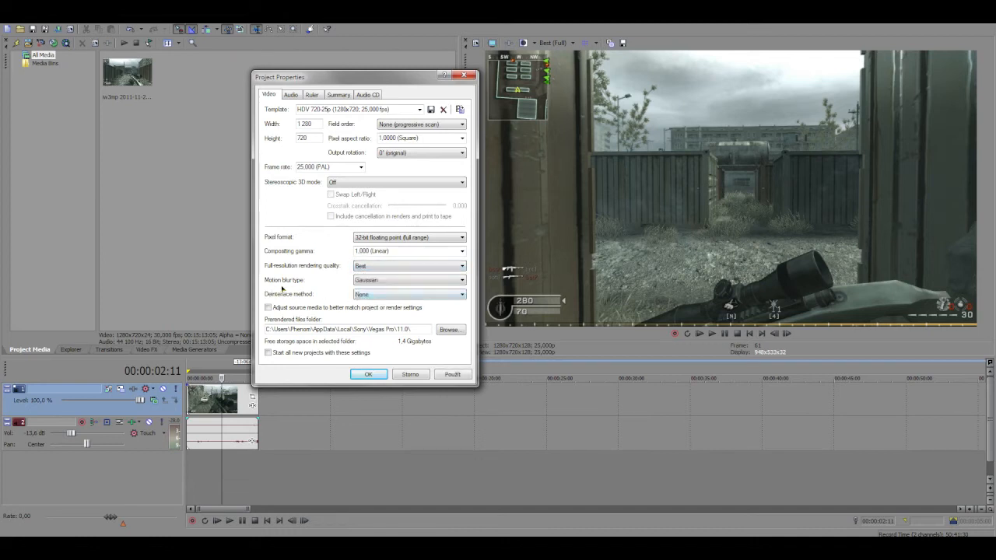
- Set the project's motion blur type to Gaussian and the deinterlace method to None
left_click(364, 281)
left_click(366, 293)
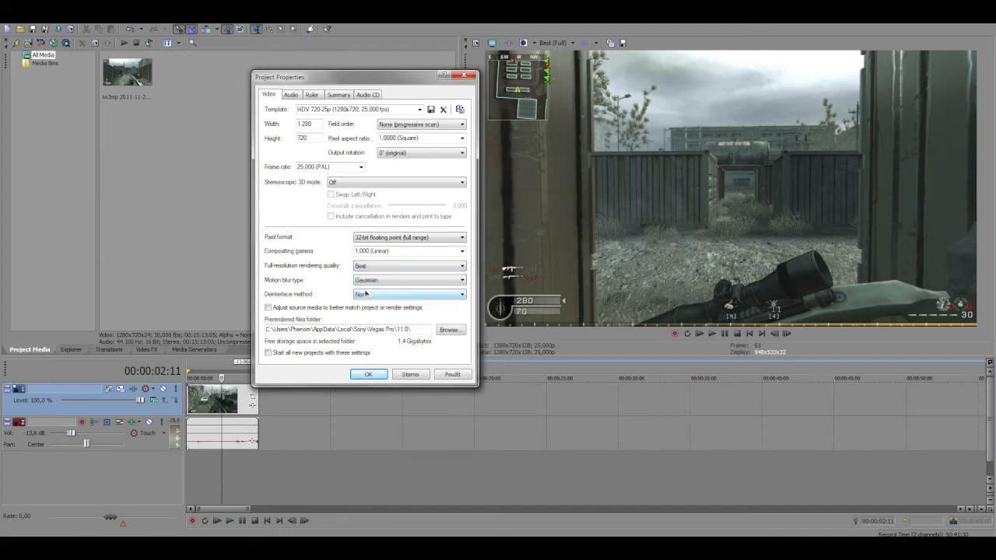
left_click(382, 280)
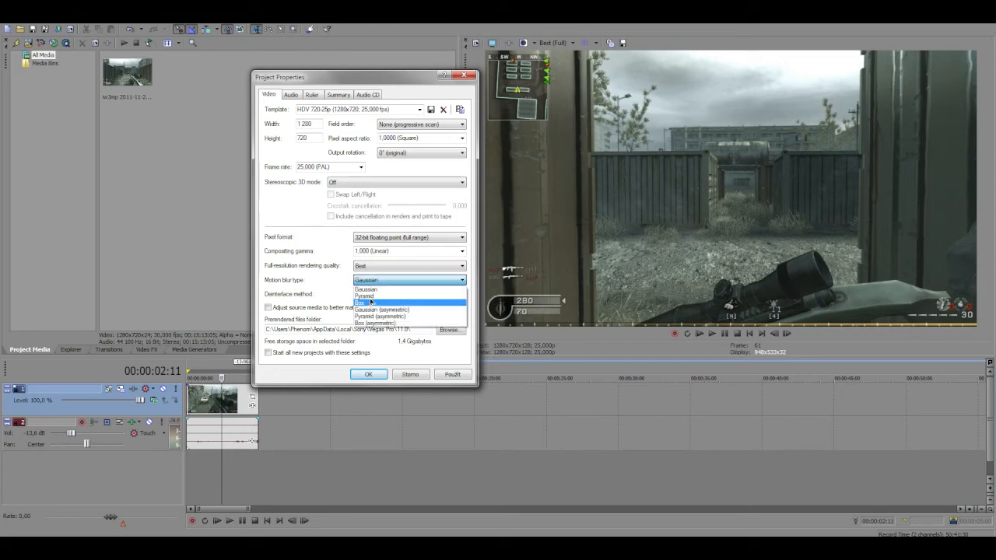
left_click(373, 291)
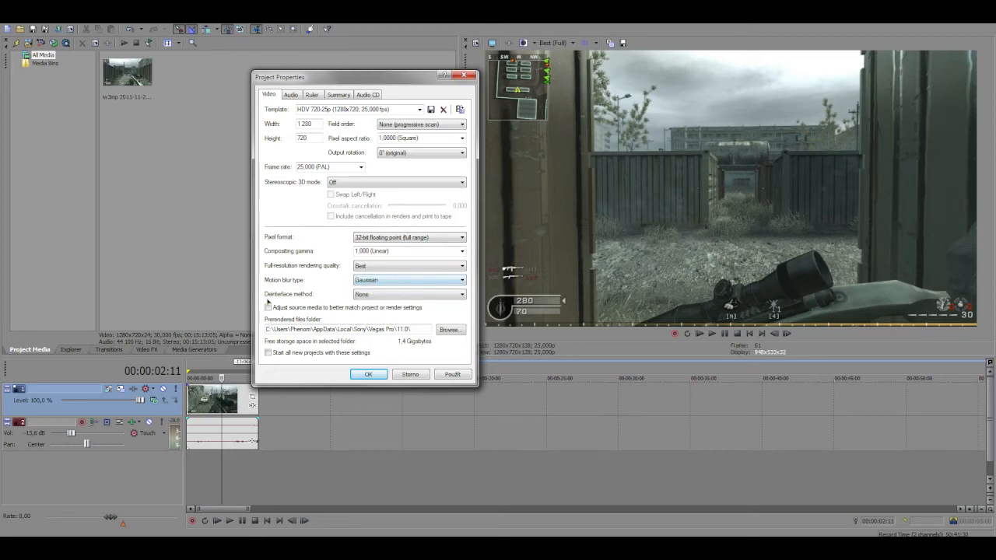
left_click(390, 297)
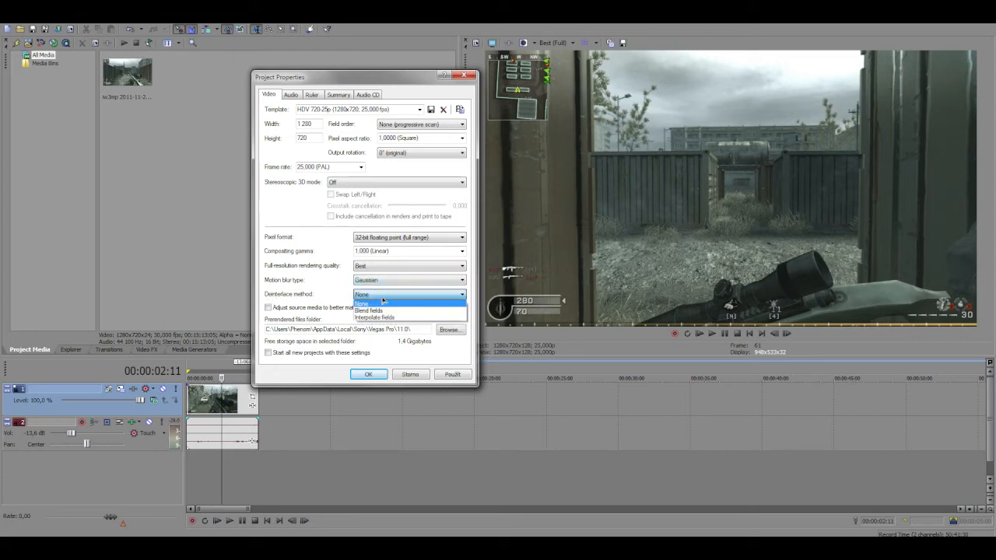
left_click(370, 304)
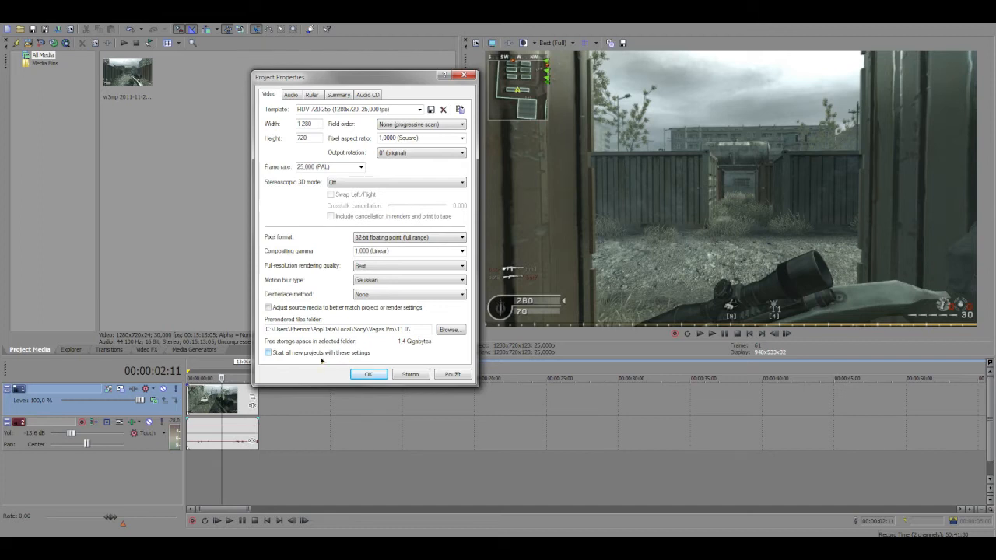
- Set the project's audio sample rate to 48 000 Hz and accept the project properties
left_click(290, 95)
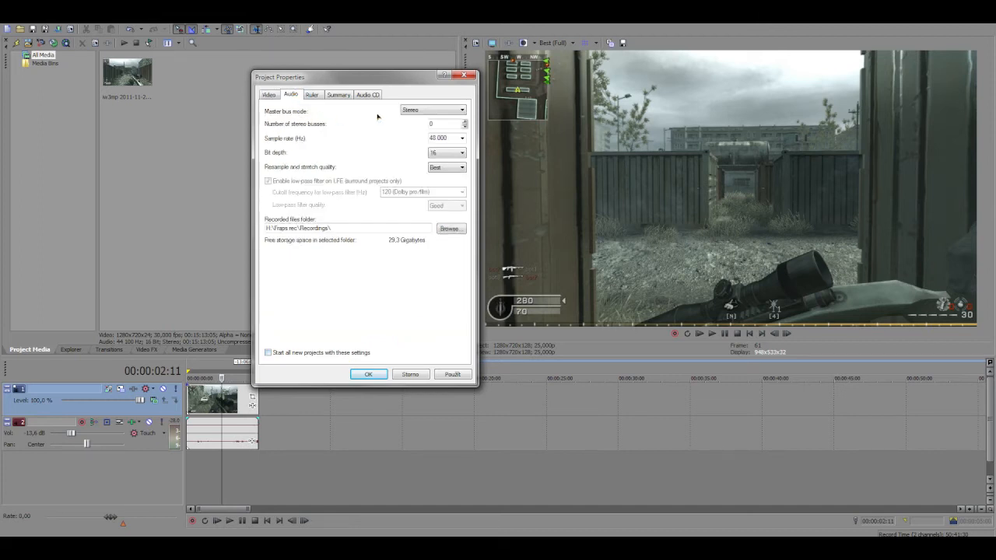
left_click(462, 153)
left_click(463, 152)
left_click(463, 137)
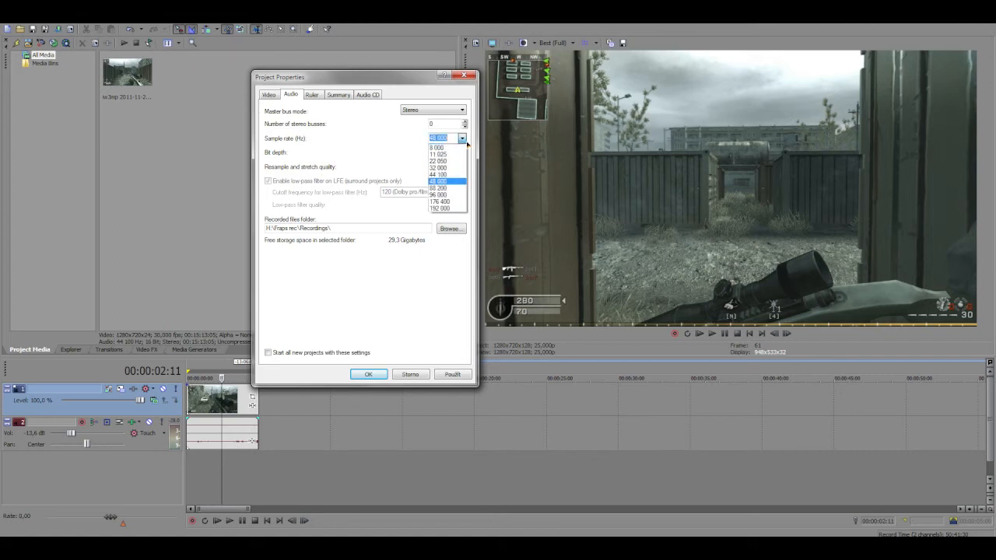
left_click(442, 181)
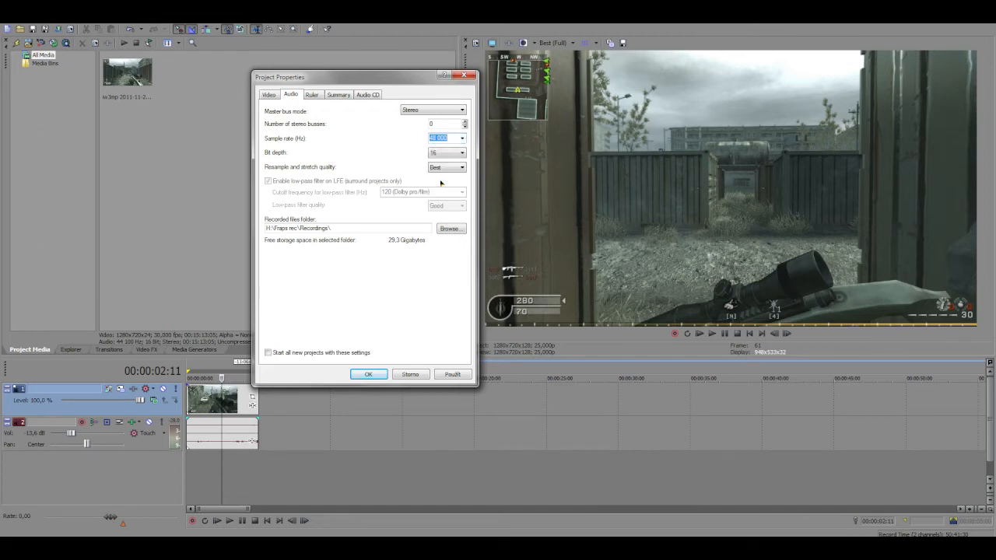
left_click(272, 97)
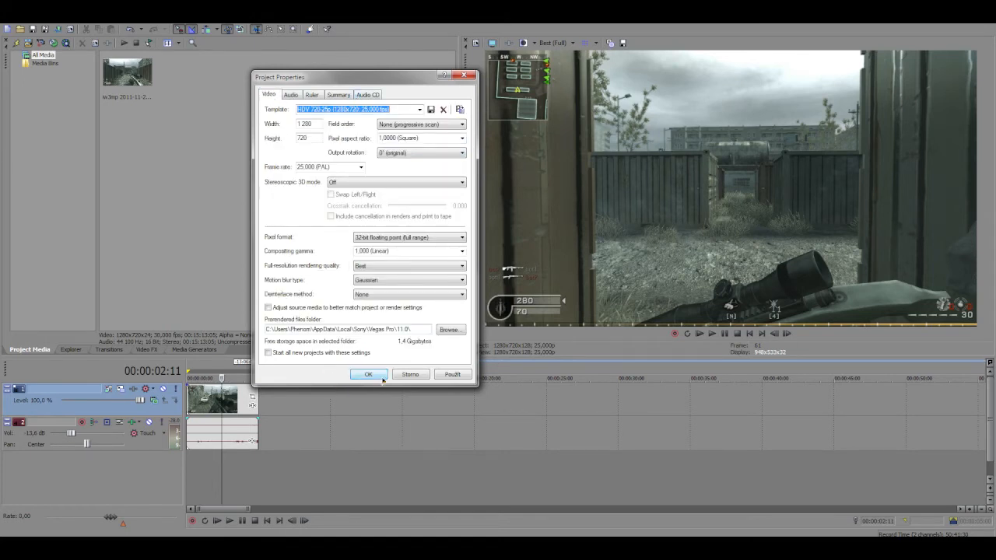
left_click(369, 374)
- Check the resample option in the timeline clip's video event properties and close them
right_click(223, 407)
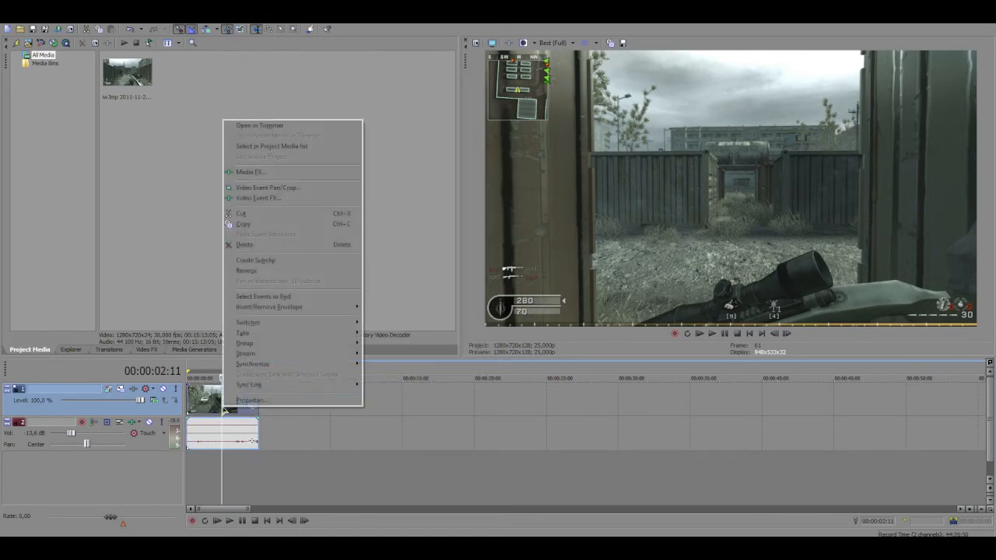
left_click(249, 405)
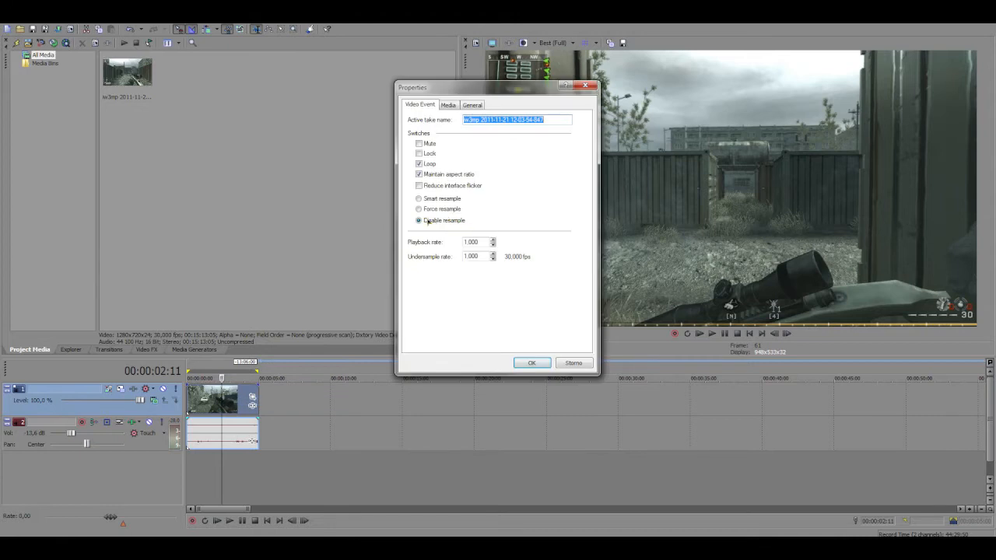
left_click(532, 365)
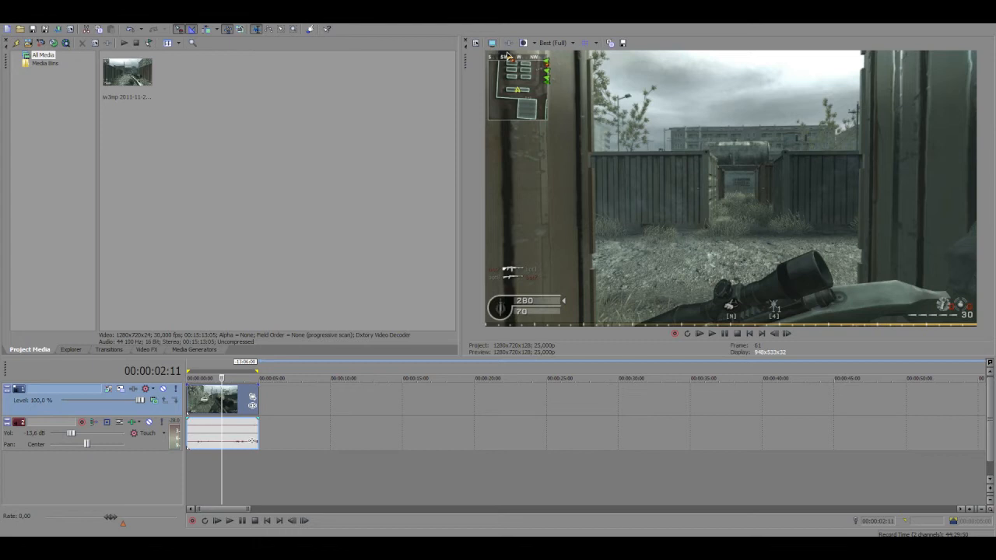
- Start rendering the project, turn off the favorites-only filter, and expand the Sony AVC/MVC output format
left_click(59, 29)
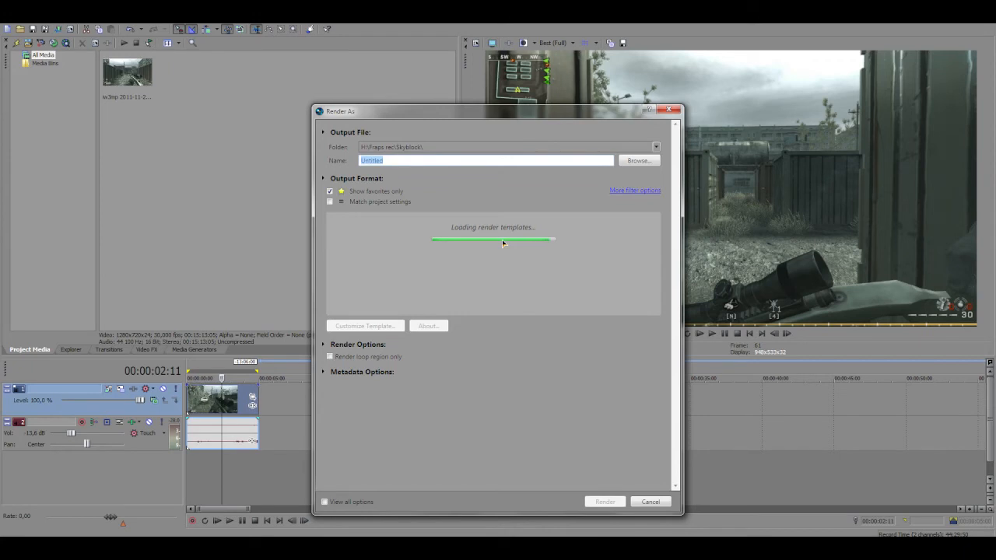
left_click(388, 229)
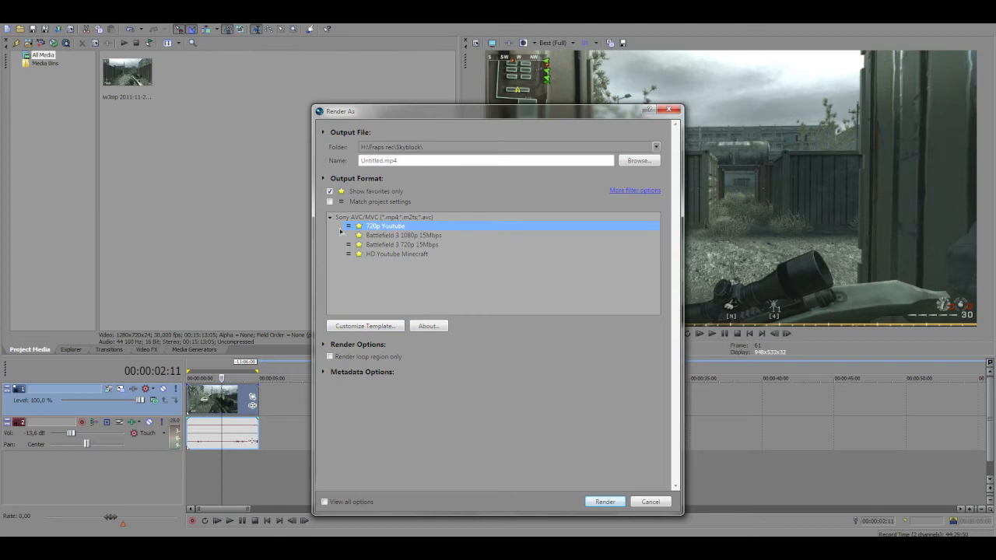
left_click(360, 217)
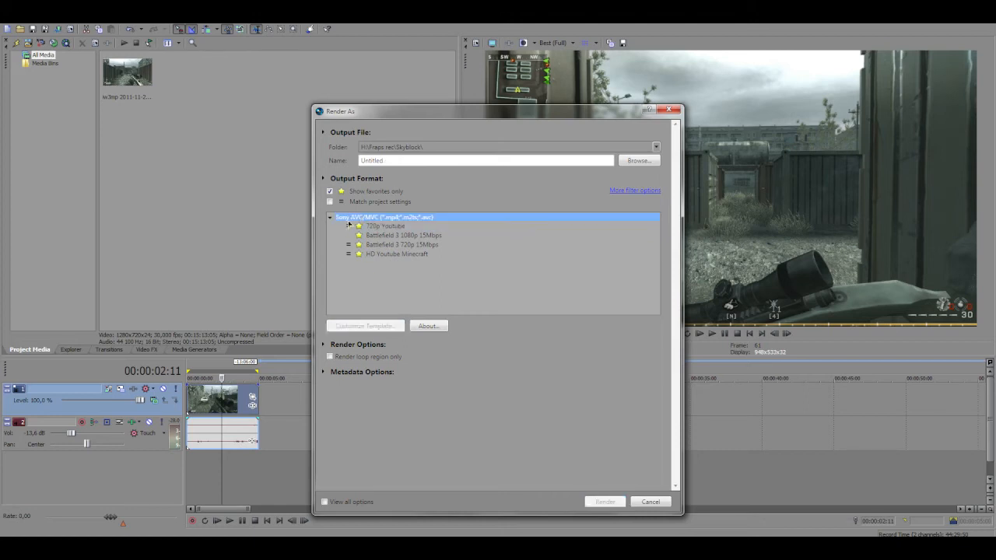
left_click(330, 191)
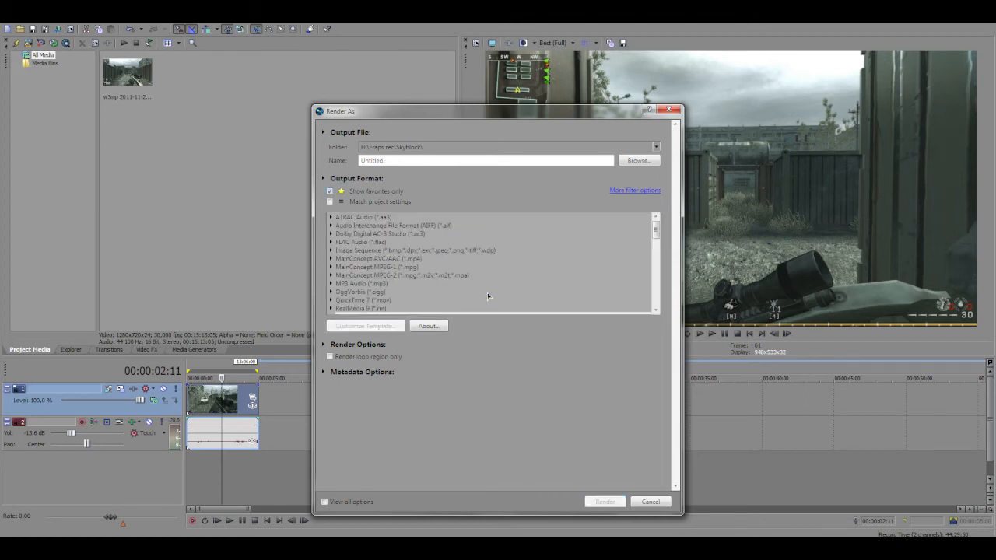
left_click_drag(656, 232, 656, 242)
left_click(330, 246)
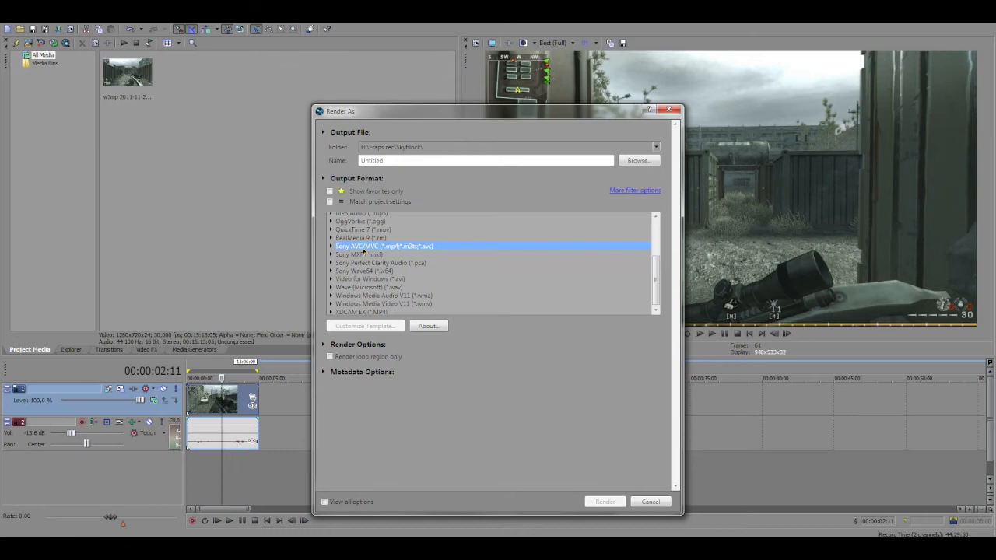
double_click(366, 248)
- Select the Blu-ray 1920x1080-24p, 16 Mbps video stream template among the Sony AVC/MVC render templates
scroll(425, 263, "down", 3)
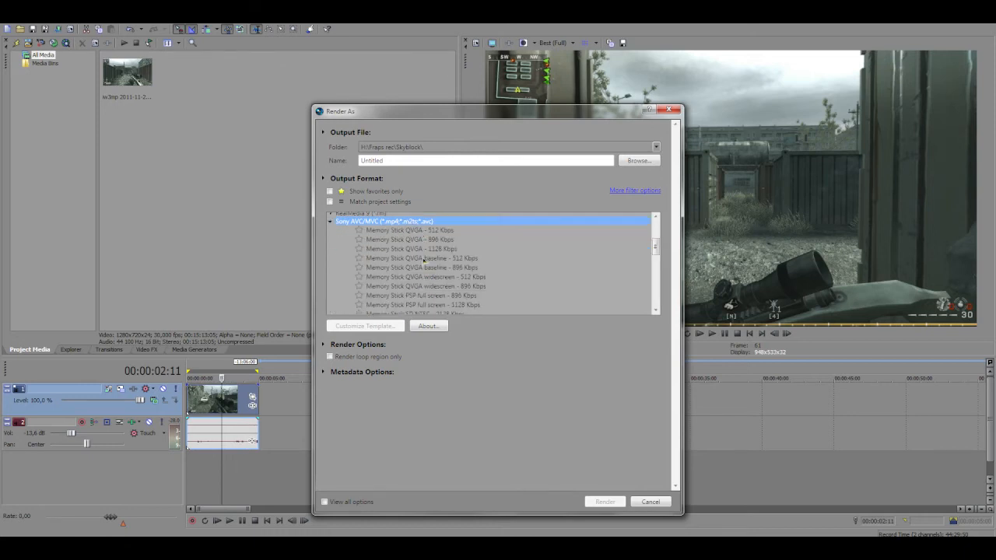
scroll(425, 271, "down", 10)
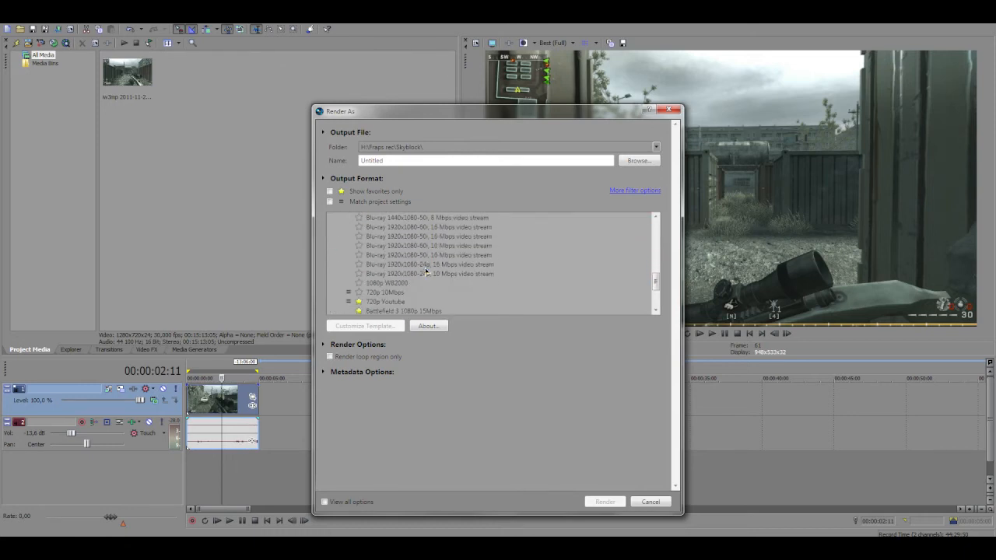
scroll(417, 278, "up", 9)
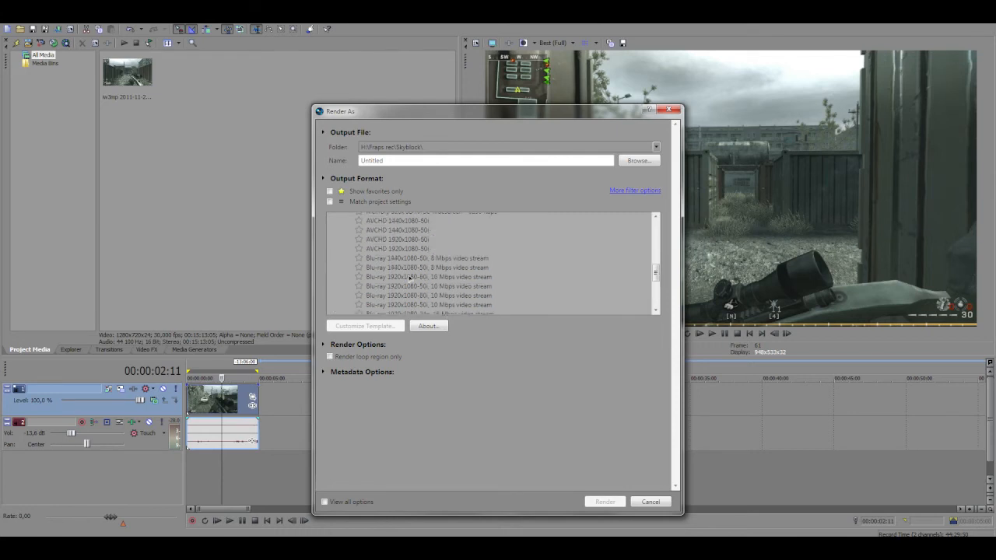
scroll(408, 278, "up", 3)
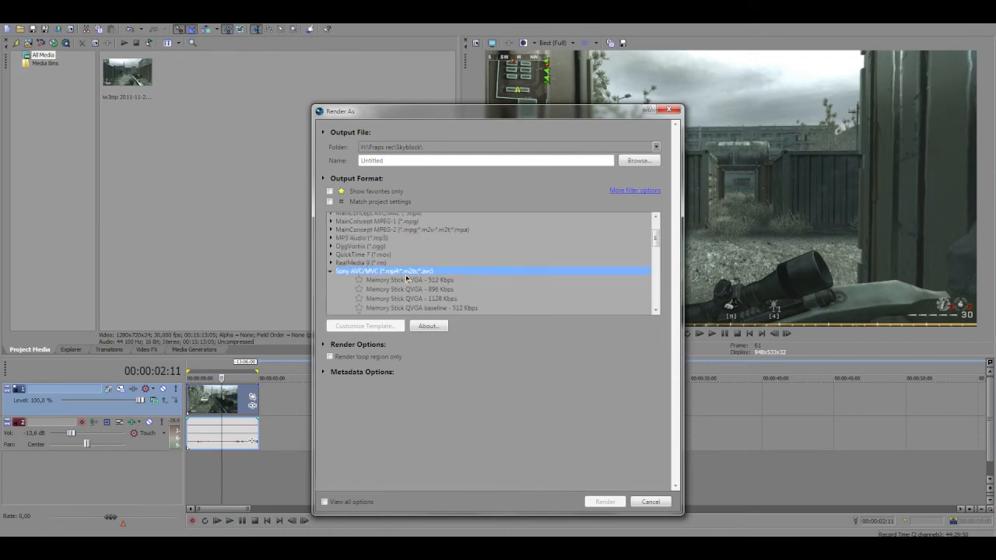
scroll(404, 281, "down", 3)
scroll(404, 282, "down", 1)
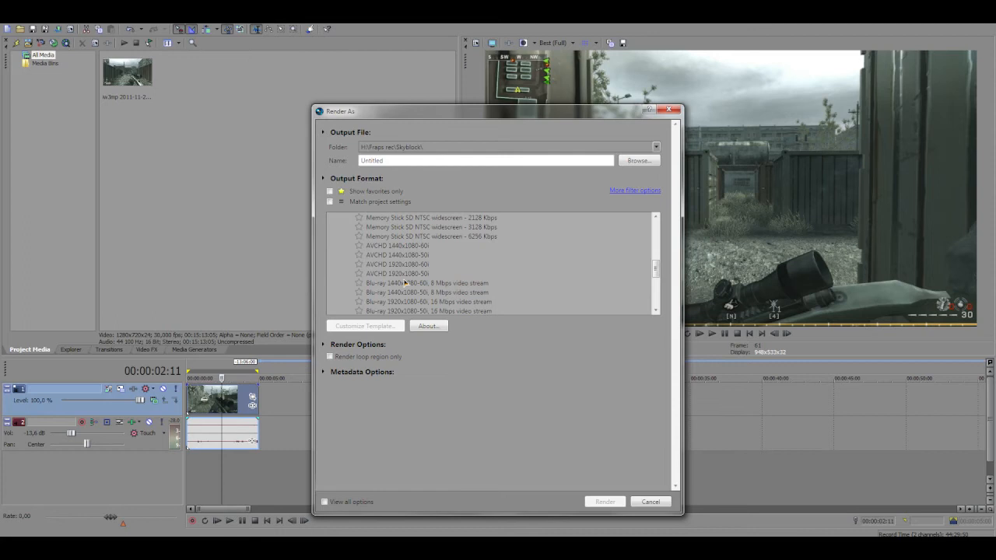
scroll(404, 284, "down", 2)
left_click(404, 284)
scroll(404, 284, "down", 1)
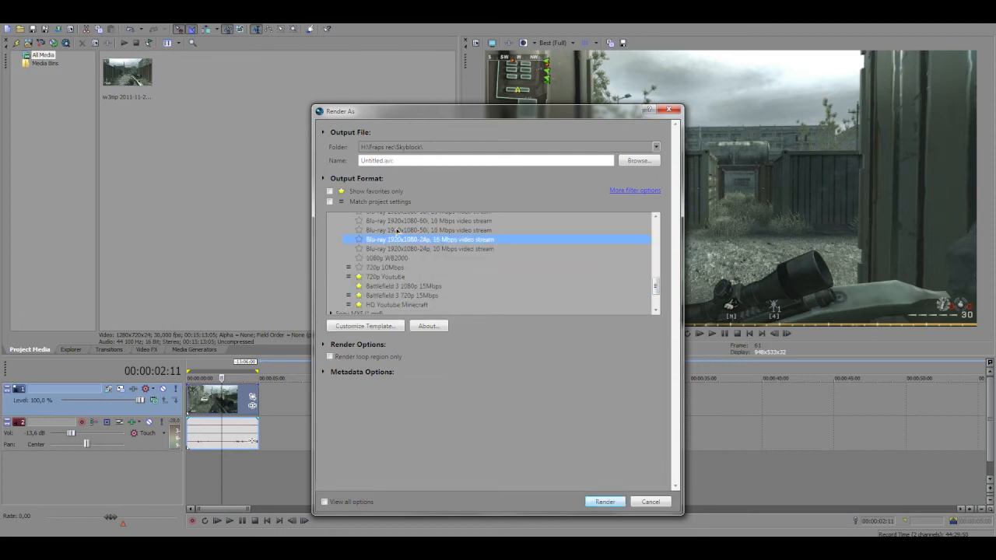
- Customize the selected render template with video format AVC and frame size High definition (1280x720)
left_click(379, 329)
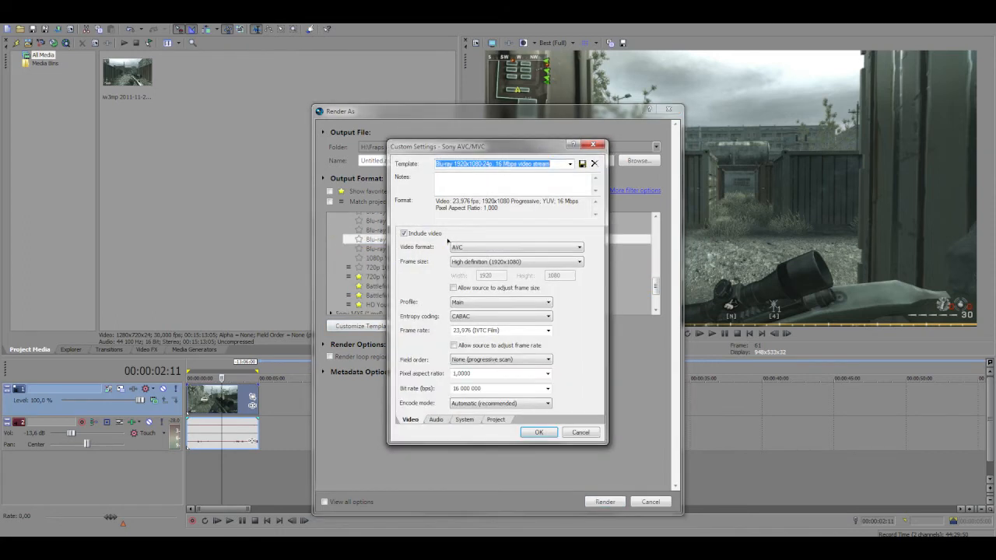
left_click(529, 248)
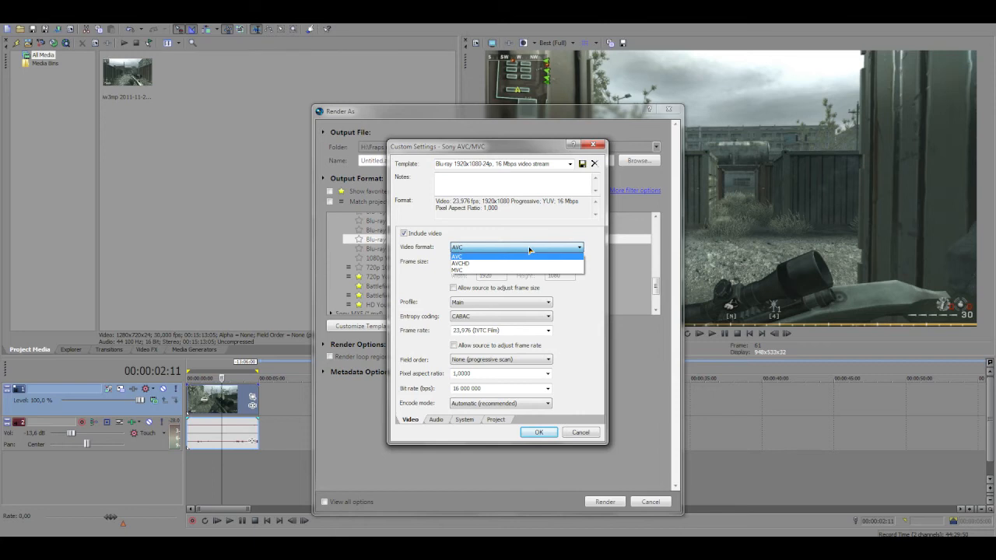
left_click(530, 250)
left_click(476, 263)
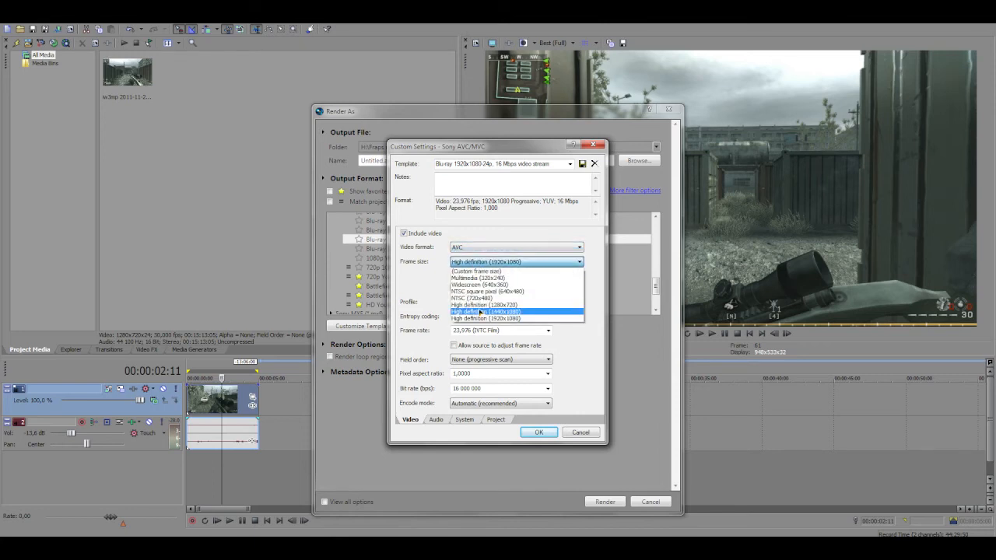
left_click(483, 304)
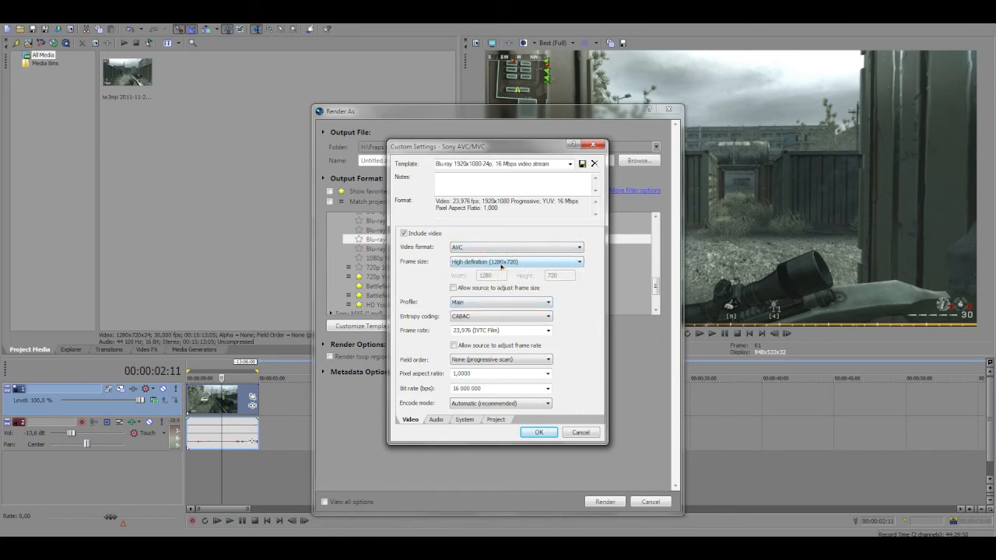
- Set the render template's profile to High and its entropy coding to CABAC
left_click(476, 306)
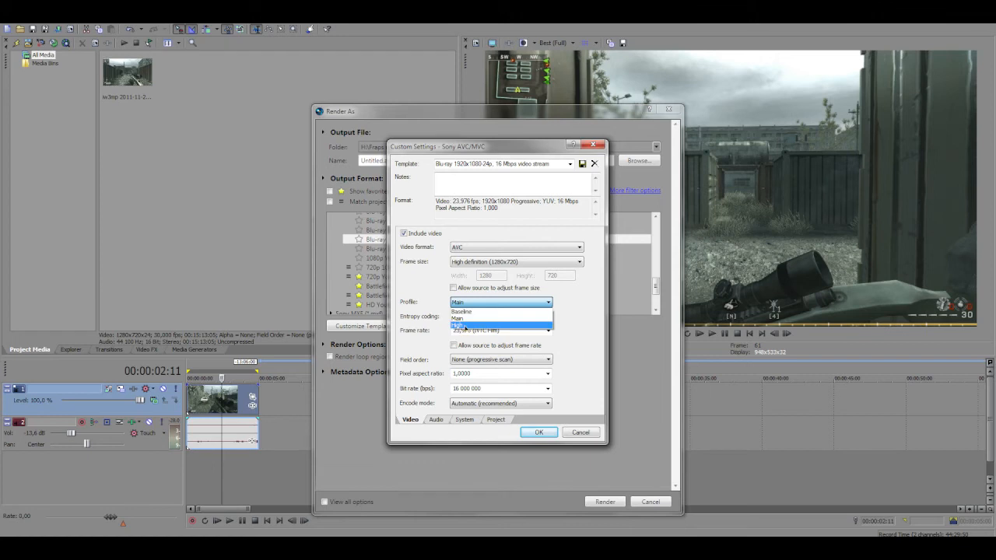
left_click(466, 323)
left_click(463, 317)
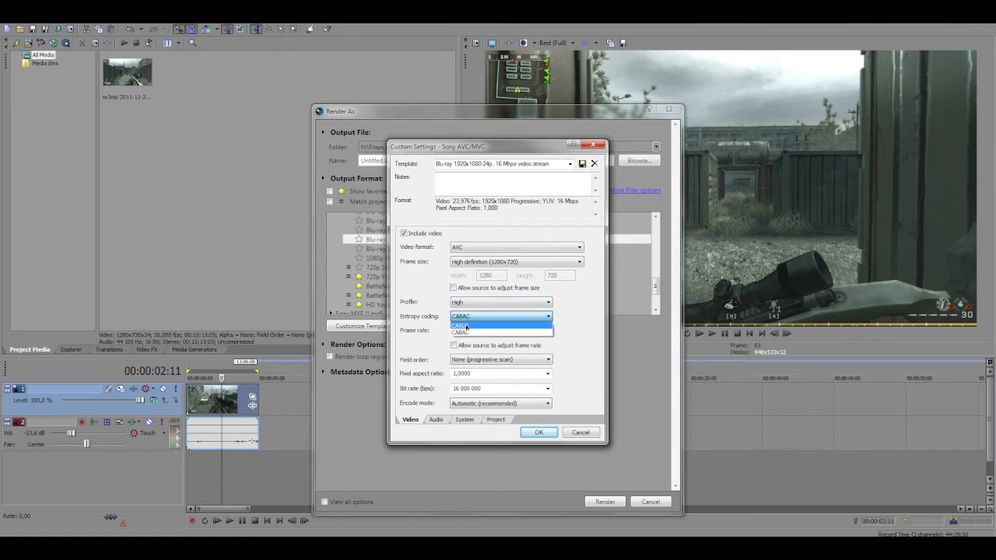
left_click(467, 335)
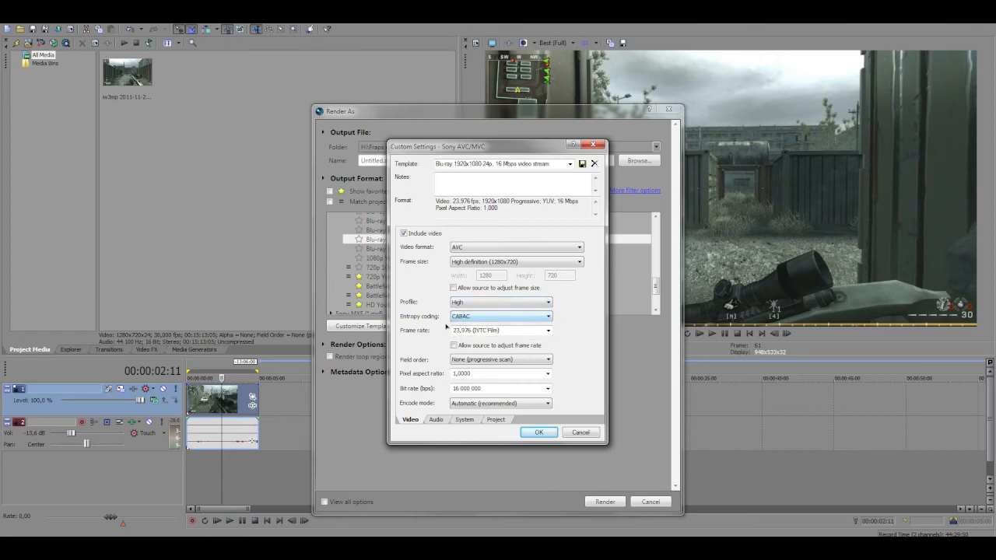
- Set the render template's frame rate to 25,000 (PAL) and its field order to None (progressive scan)
left_click(548, 331)
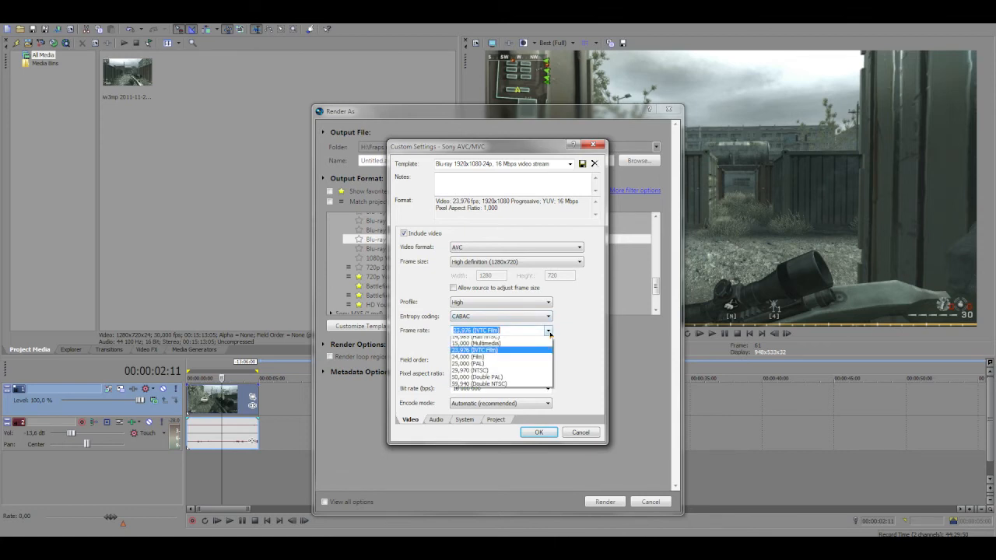
left_click(464, 382)
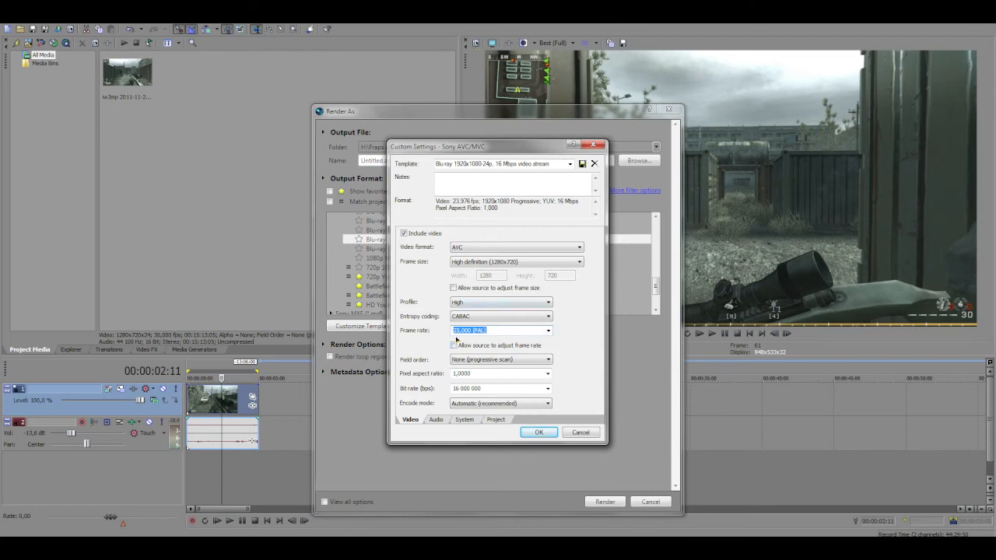
left_click(479, 361)
left_click(480, 369)
- Set the render template's video bit rate to 8 000 000 bps
left_click(454, 388)
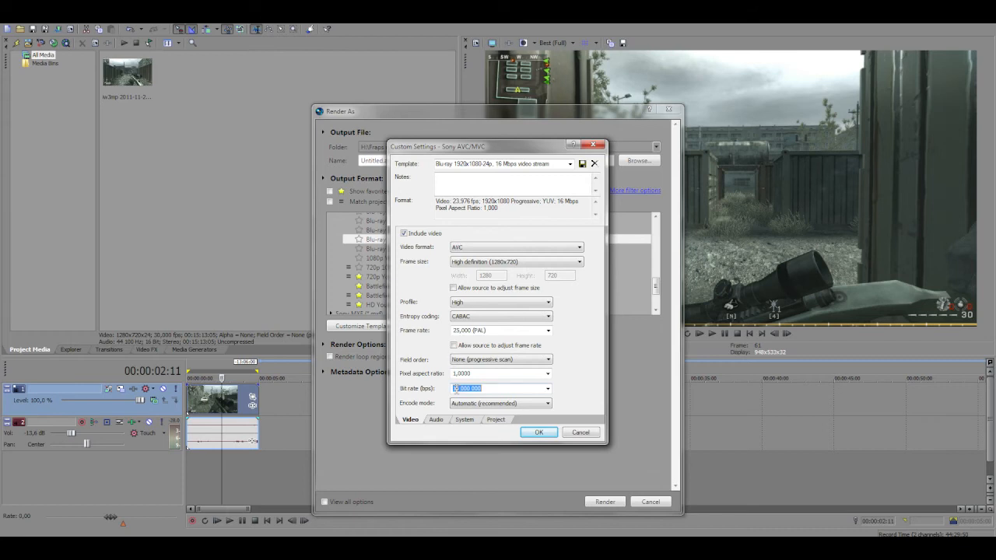
type("8")
left_click(549, 388)
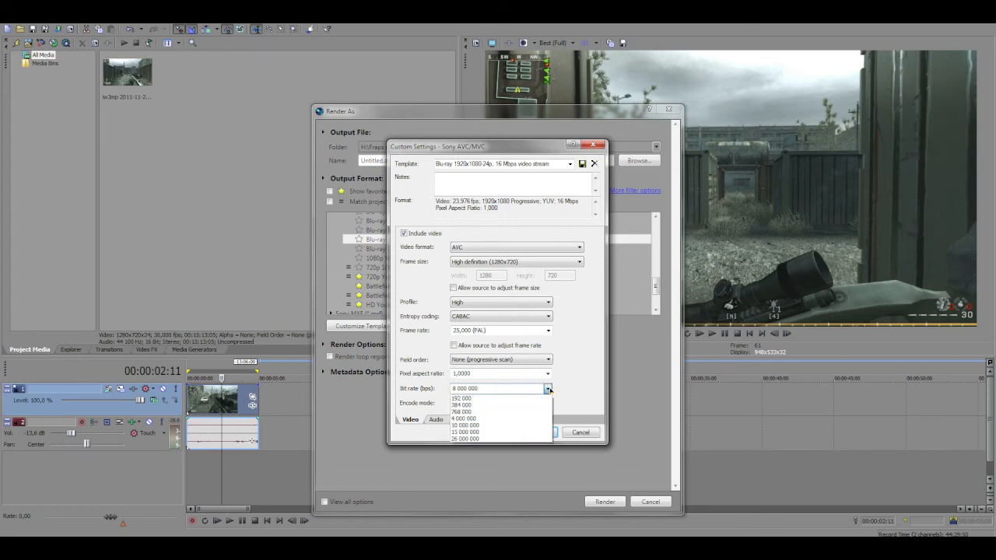
left_click(549, 389)
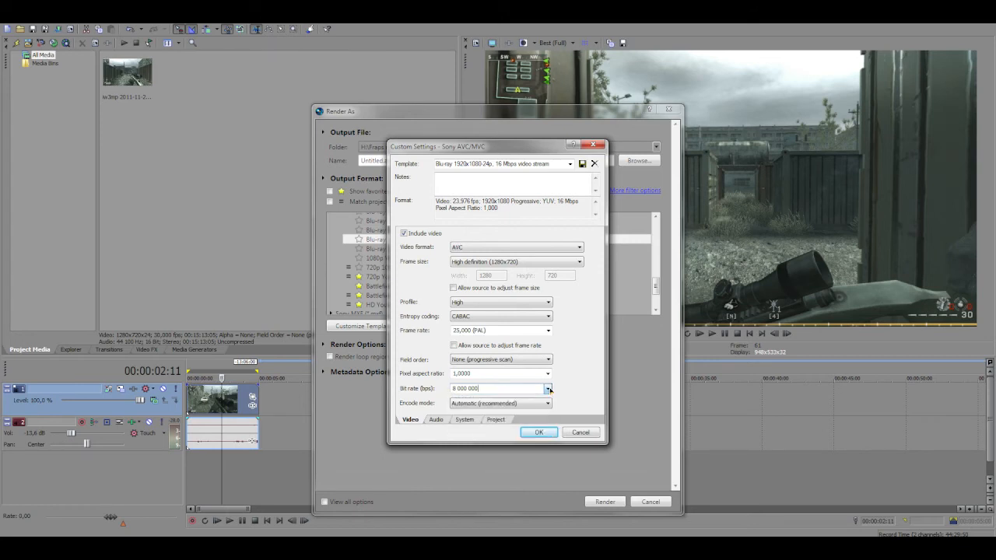
- Try the available encode modes for the render template and settle on Render using CPU only
left_click(495, 404)
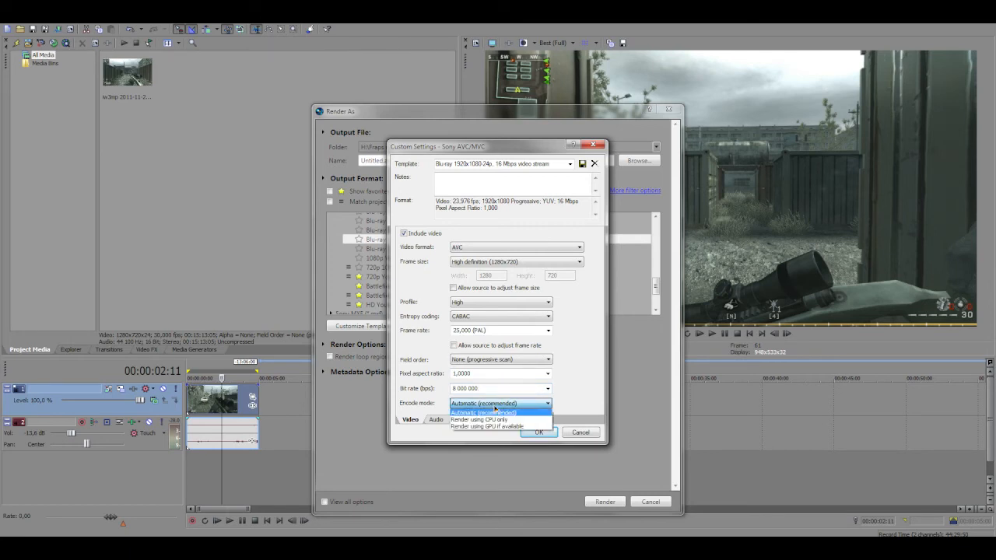
left_click(495, 410)
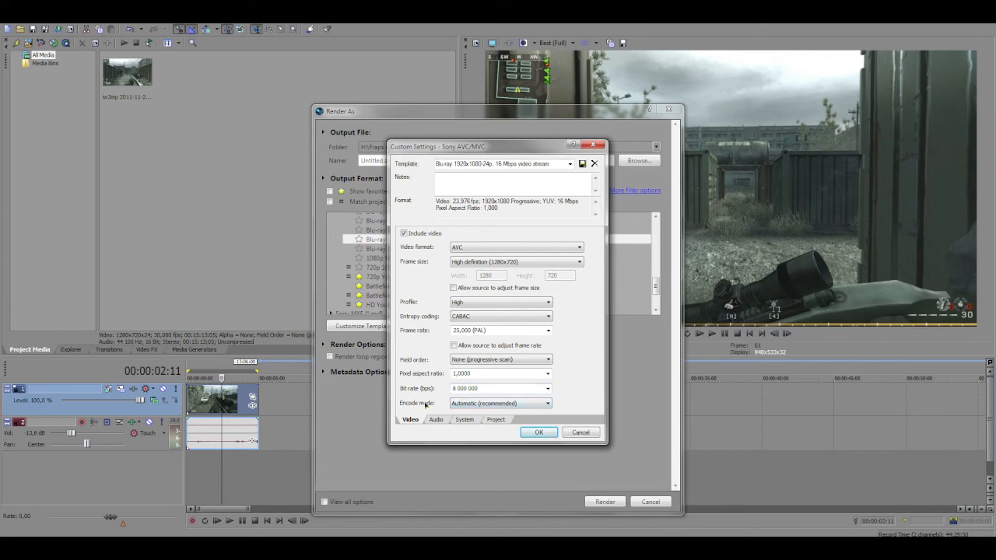
left_click(467, 404)
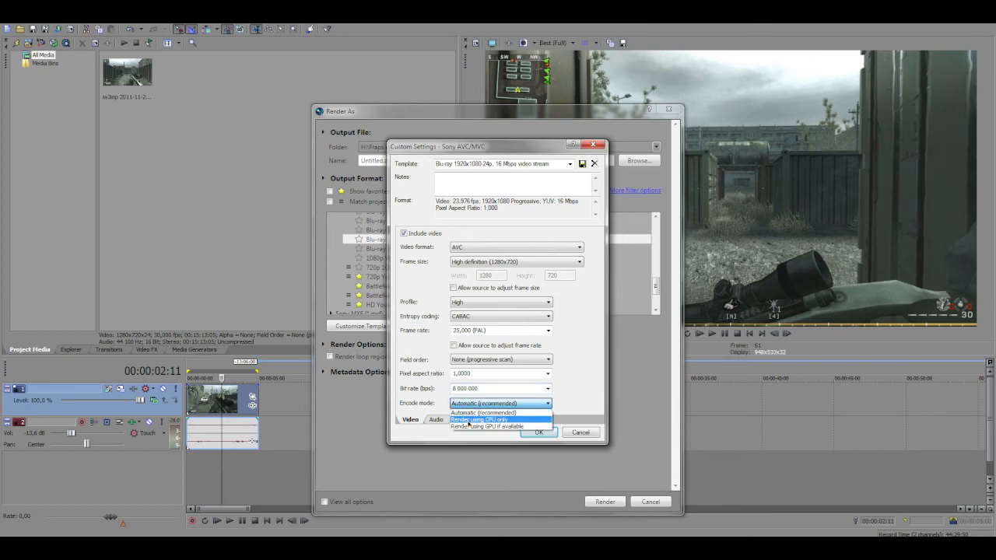
left_click(479, 420)
left_click(498, 403)
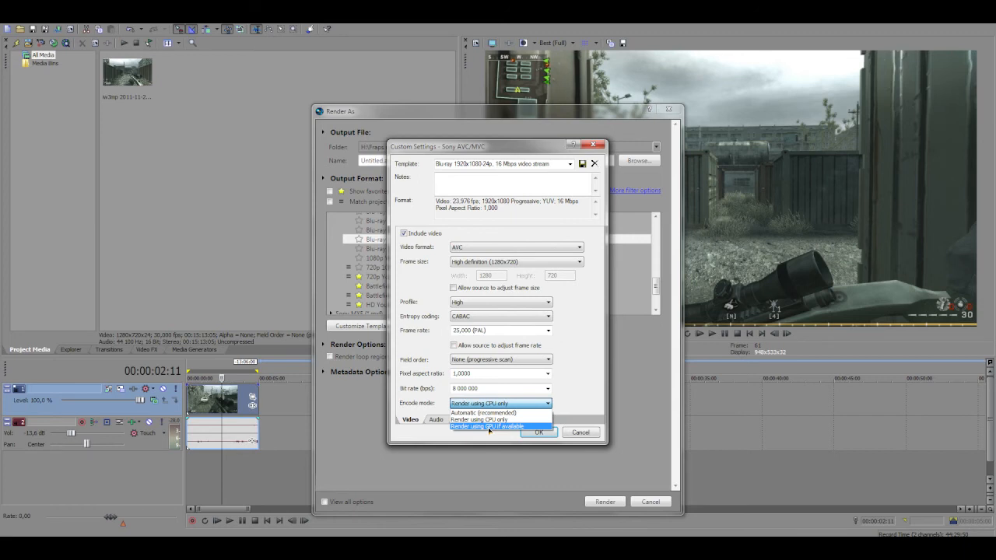
left_click(489, 427)
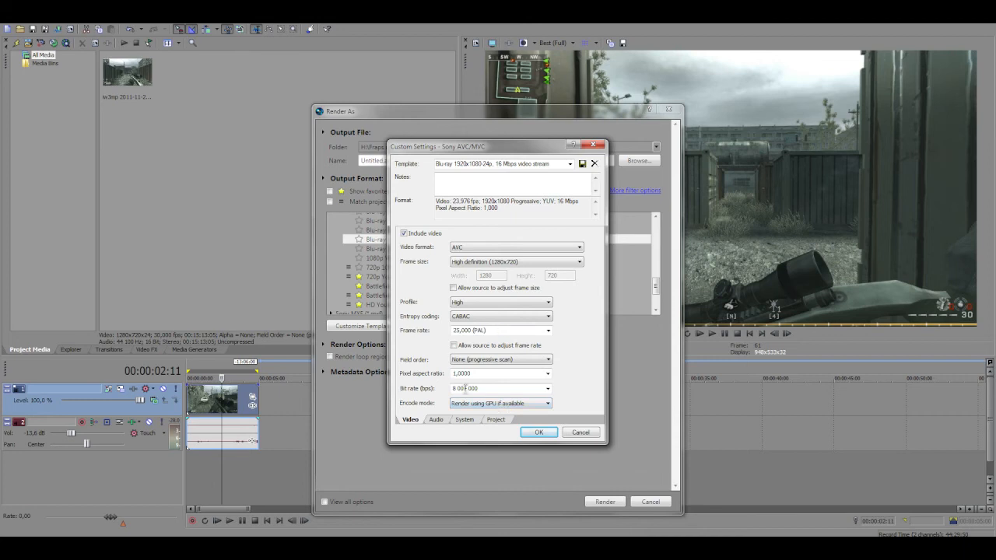
left_click(474, 407)
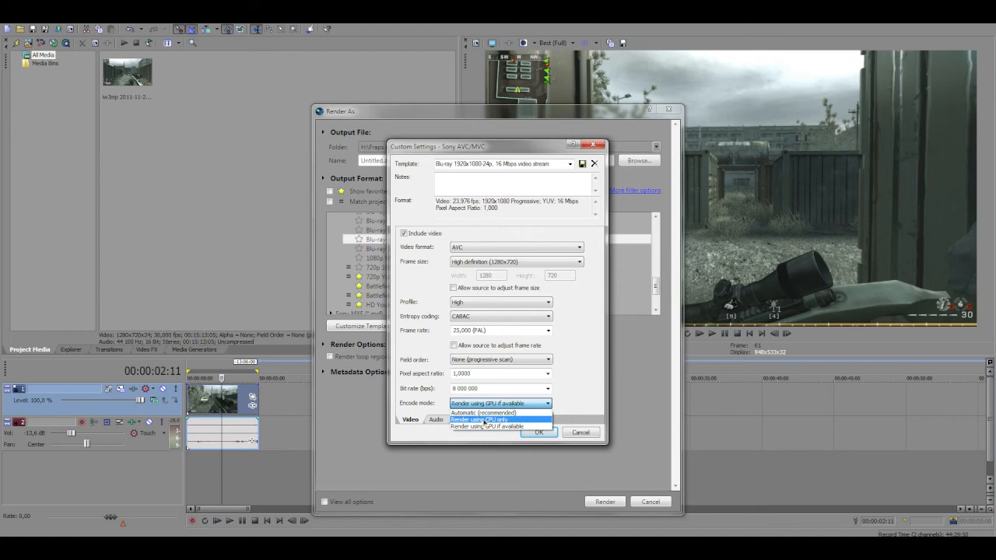
left_click(484, 419)
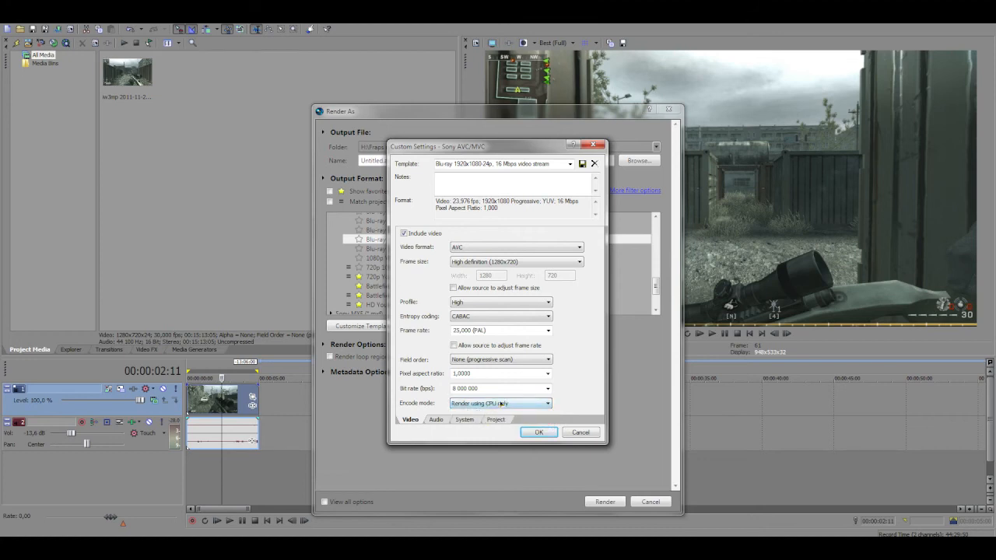
- Check the template's audio settings and try the AVCHD 1440x1080-60i template as the base instead
left_click(437, 420)
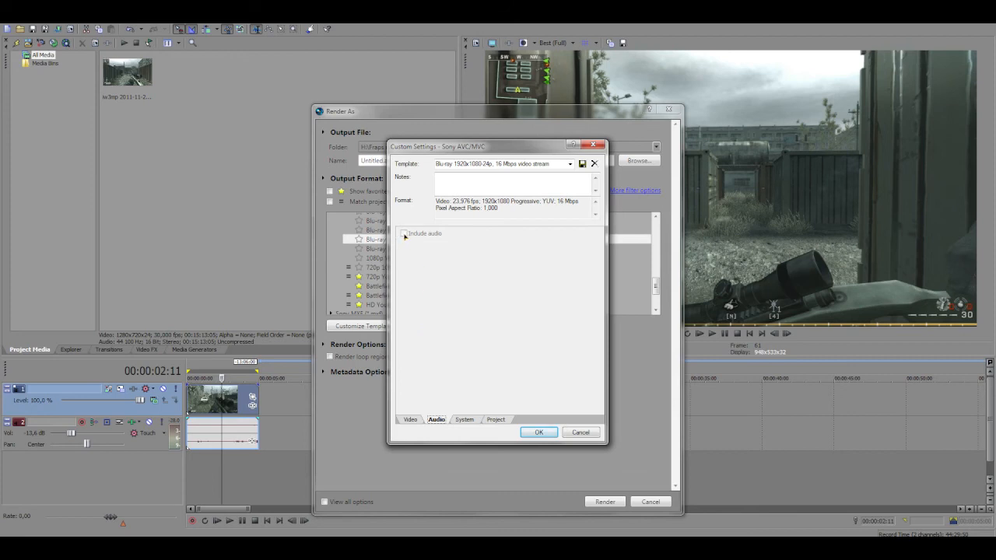
left_click(569, 164)
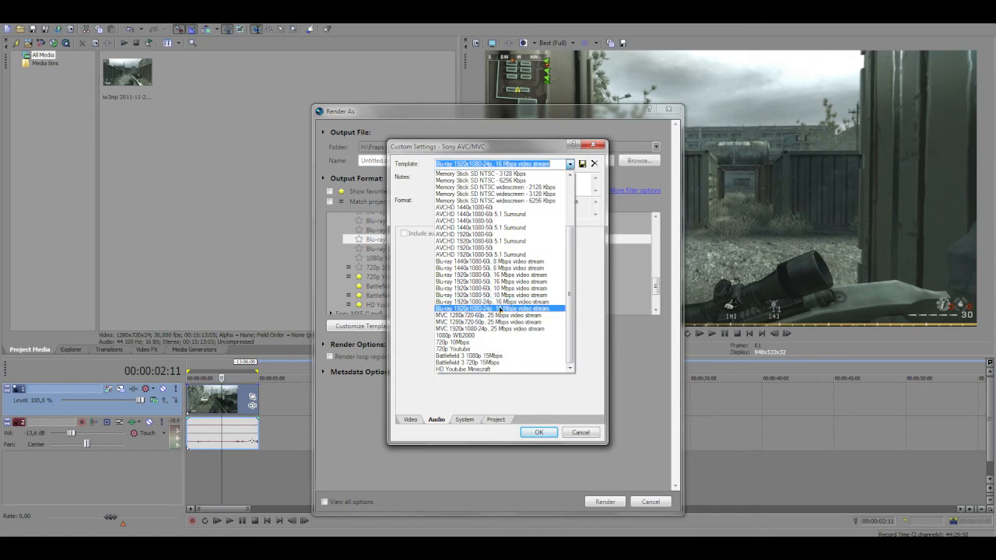
left_click(514, 208)
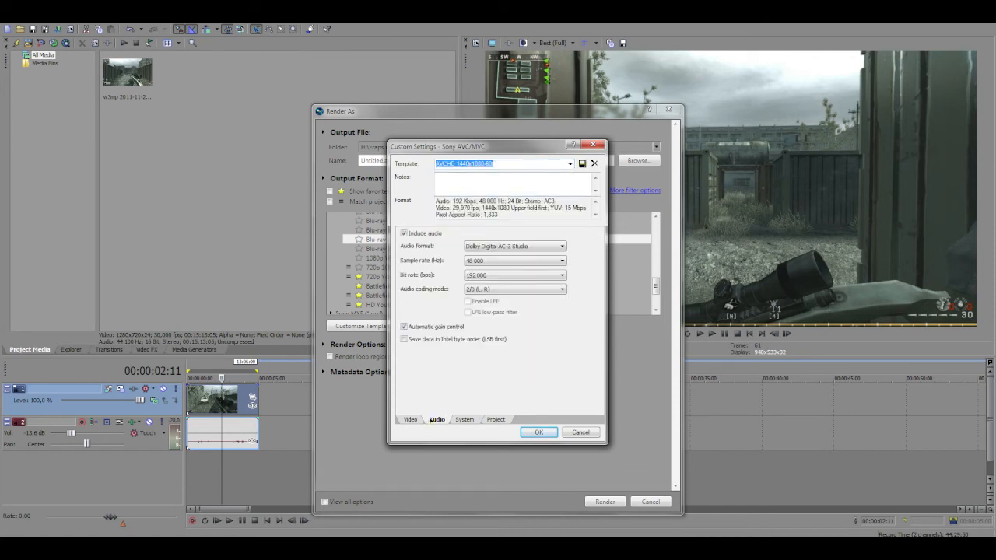
left_click(410, 420)
left_click(514, 247)
left_click(514, 257)
- Try the MVC 1280x720-50p, 25 Mbps video stream template as the base for the custom settings
left_click(570, 163)
scroll(498, 257, "up", 3)
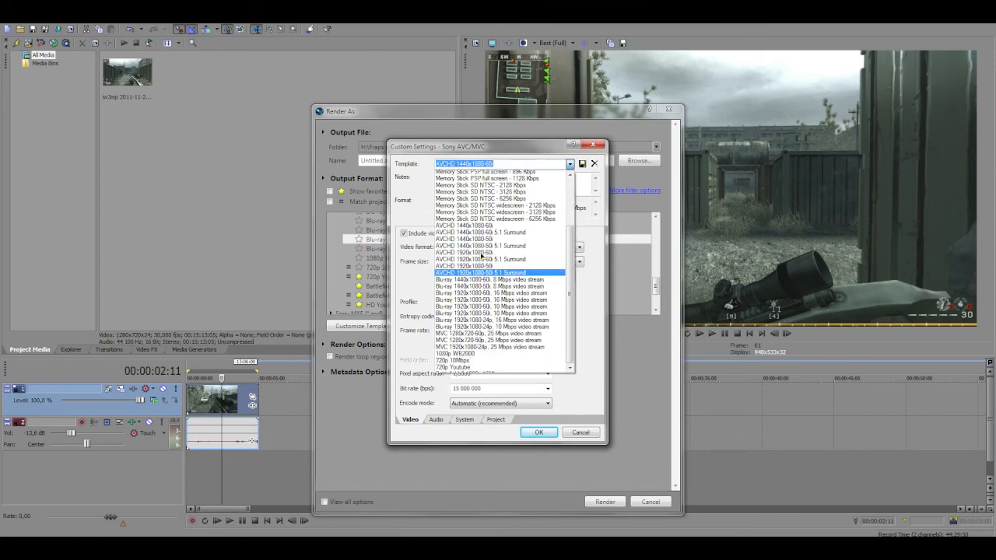
scroll(482, 255, "down", 1)
scroll(481, 257, "up", 3)
scroll(483, 258, "down", 3)
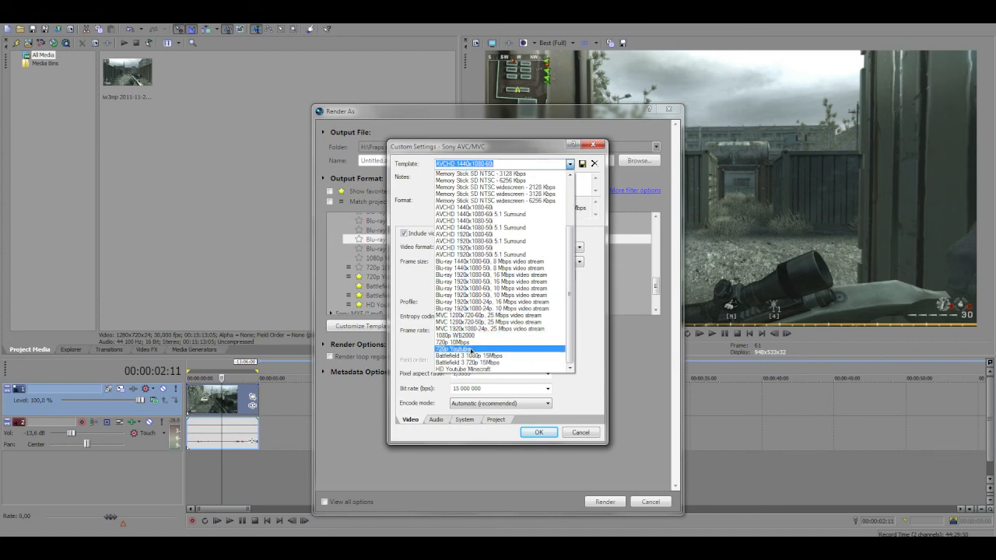
left_click(474, 321)
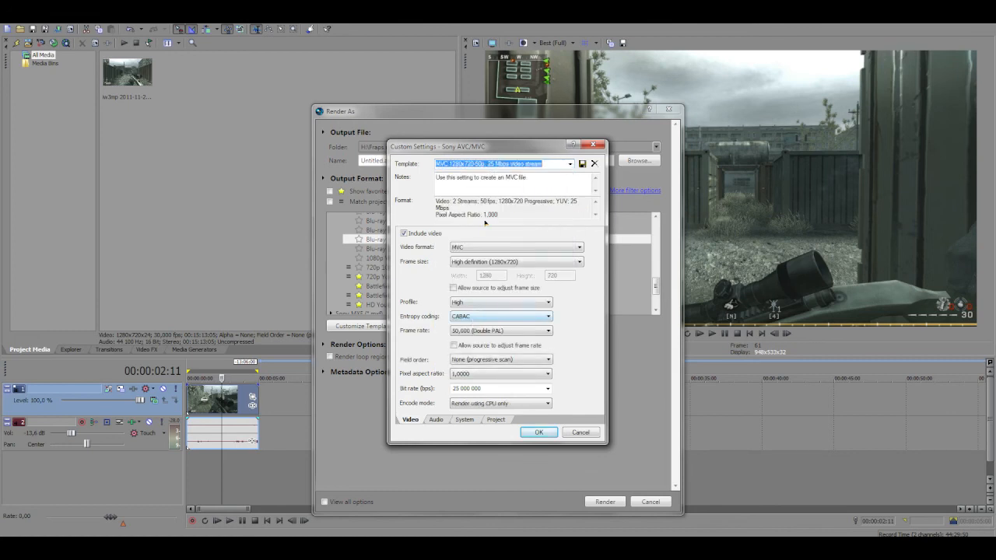
- Load the 720p Youtube template, accept it, and select it in the output format list limited to favorites
left_click(569, 163)
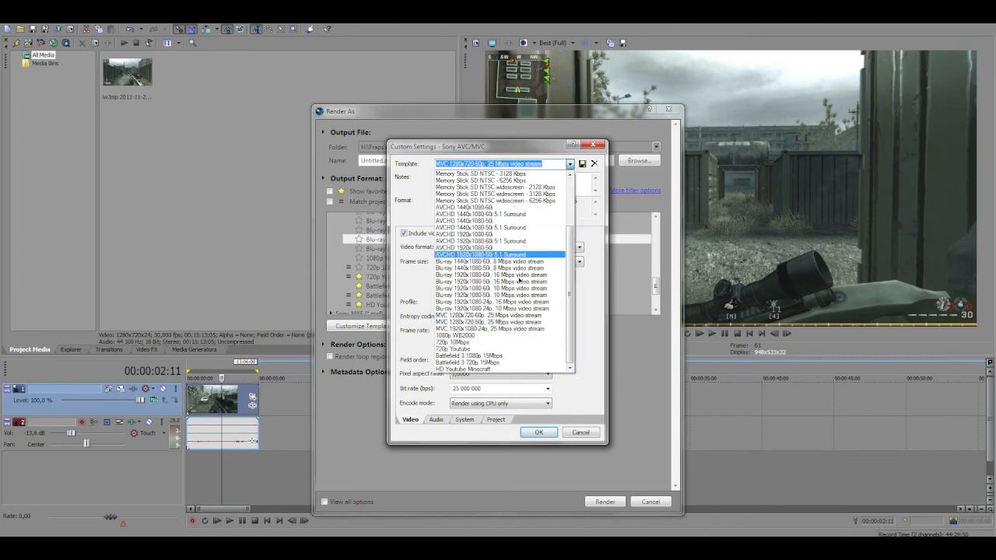
left_click(474, 352)
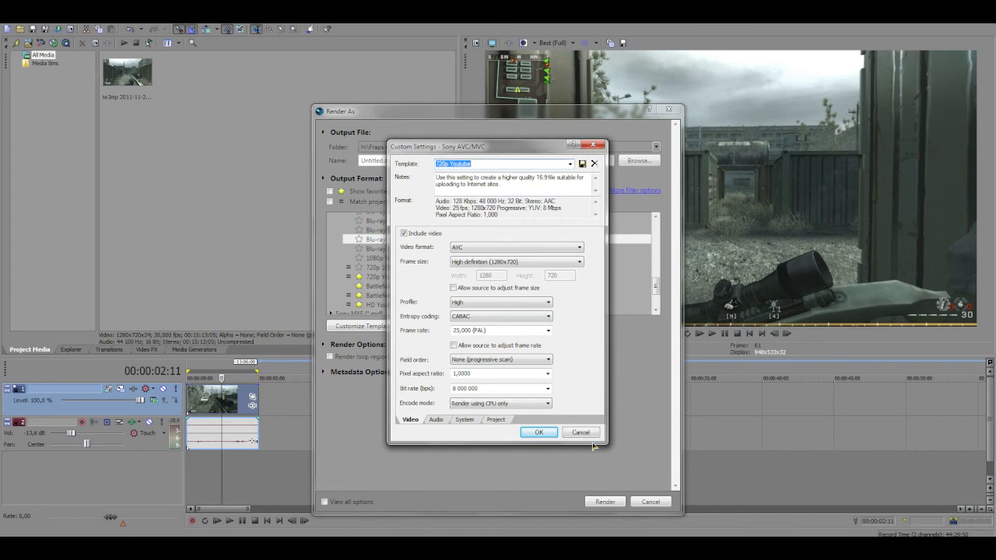
key("Return")
left_click(329, 191)
left_click(393, 226)
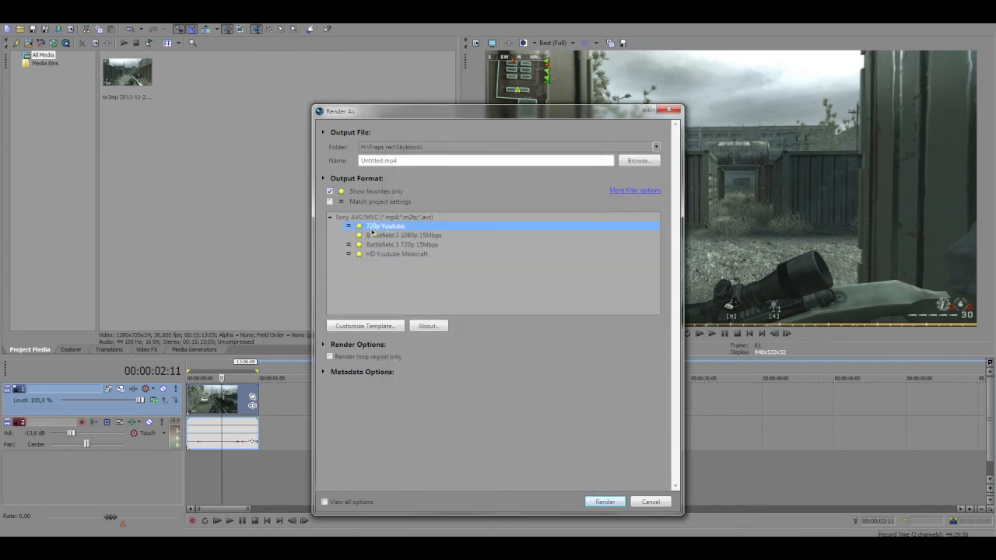
- Customize the 720p Youtube template's audio with format AAC, sample rate 48 000 Hz and bit rate 128 000 bps
left_click(382, 327)
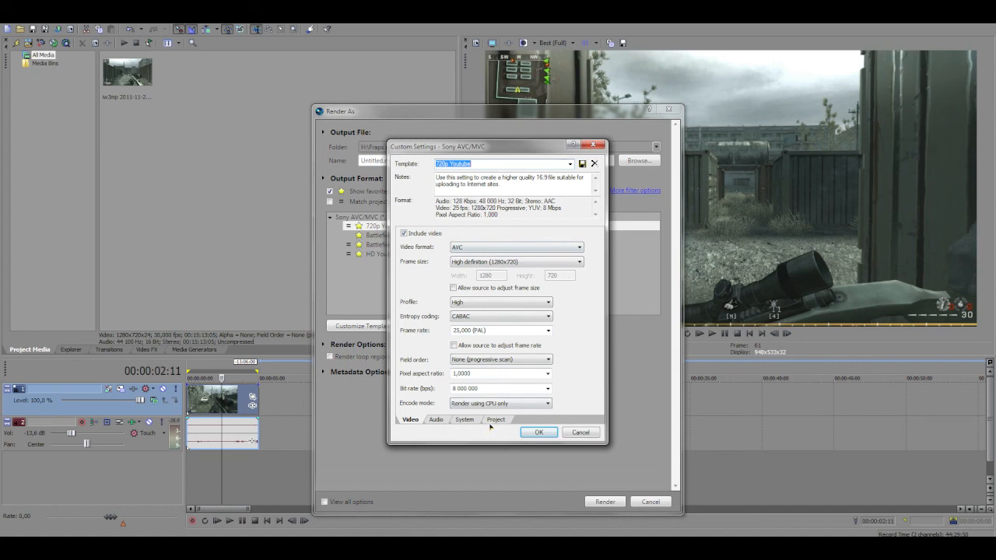
left_click(435, 420)
left_click(479, 247)
left_click(478, 255)
left_click(480, 260)
left_click(481, 317)
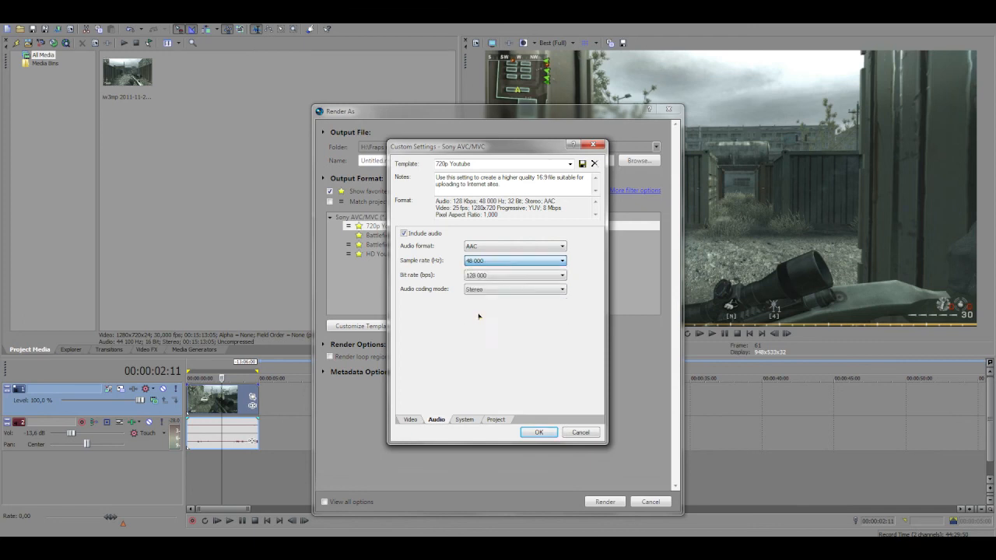
left_click(498, 276)
left_click(477, 279)
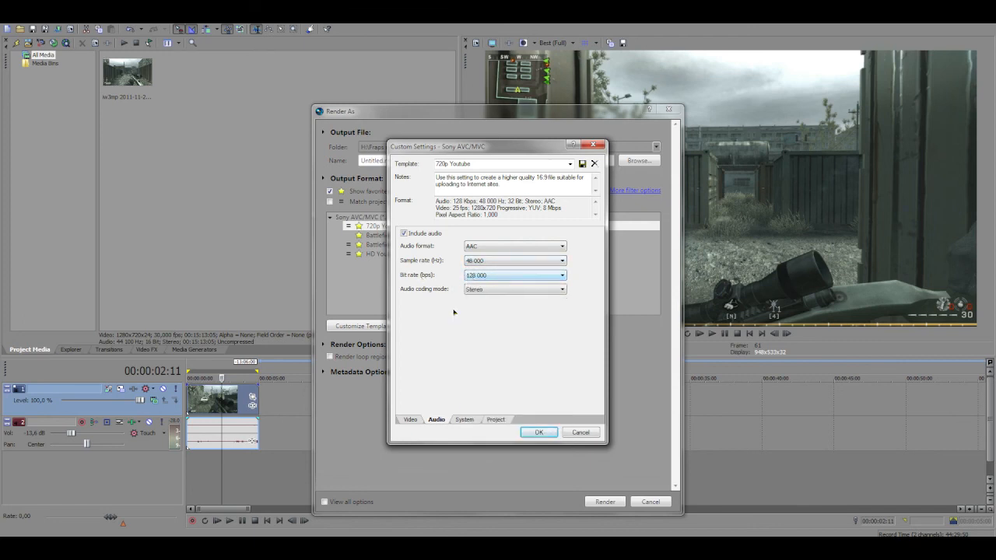
- Set the template's container to MP4 file format (.mp4) and check whether GPU rendering is available
left_click(465, 420)
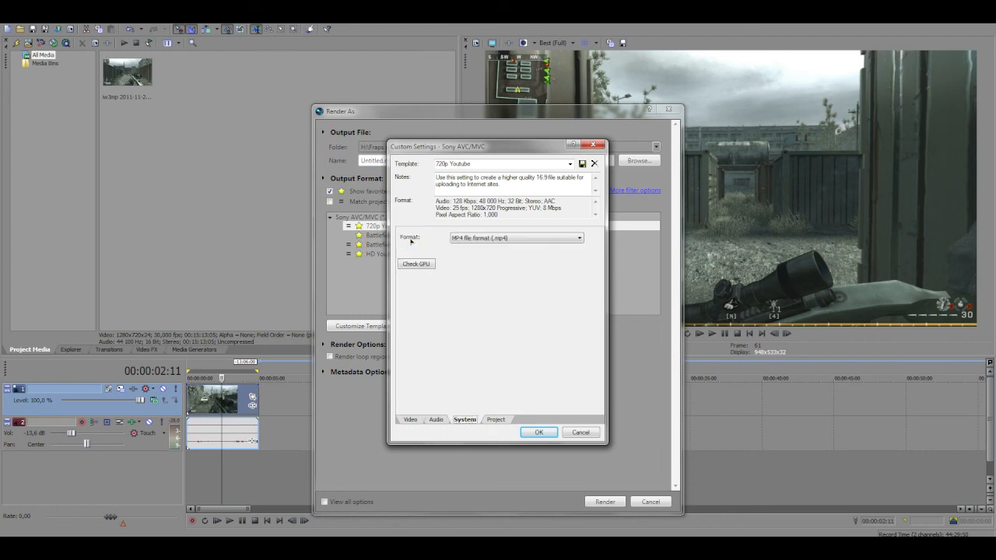
left_click(507, 238)
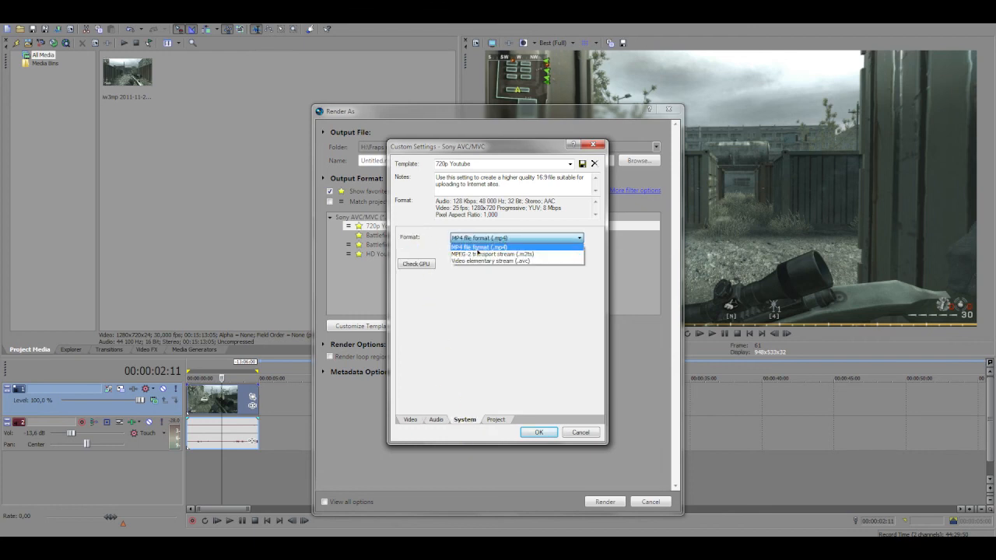
left_click(506, 247)
left_click(415, 266)
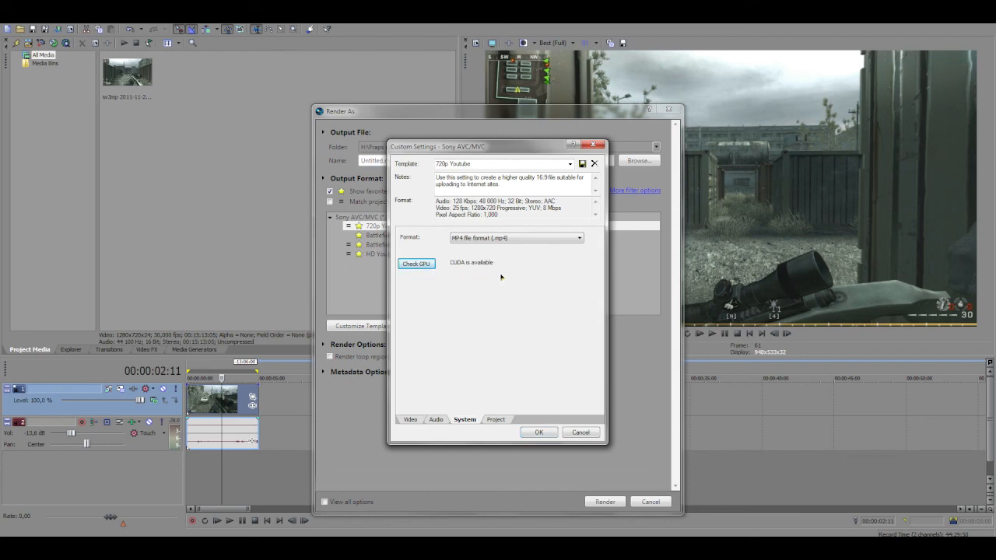
- Set the template's video rendering quality to Best and stereoscopic 3D mode to (Use Project Settings), and accept the settings
left_click(503, 420)
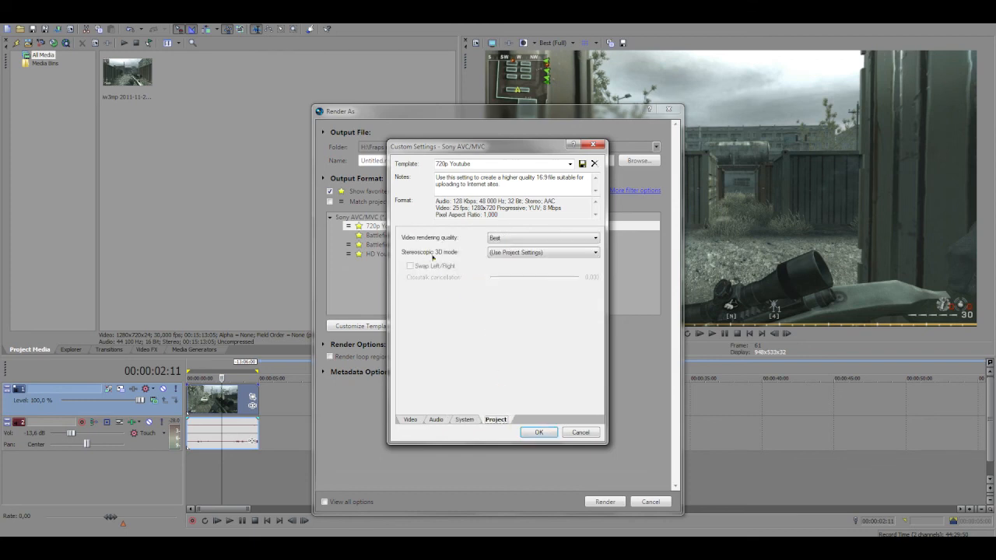
left_click(495, 235)
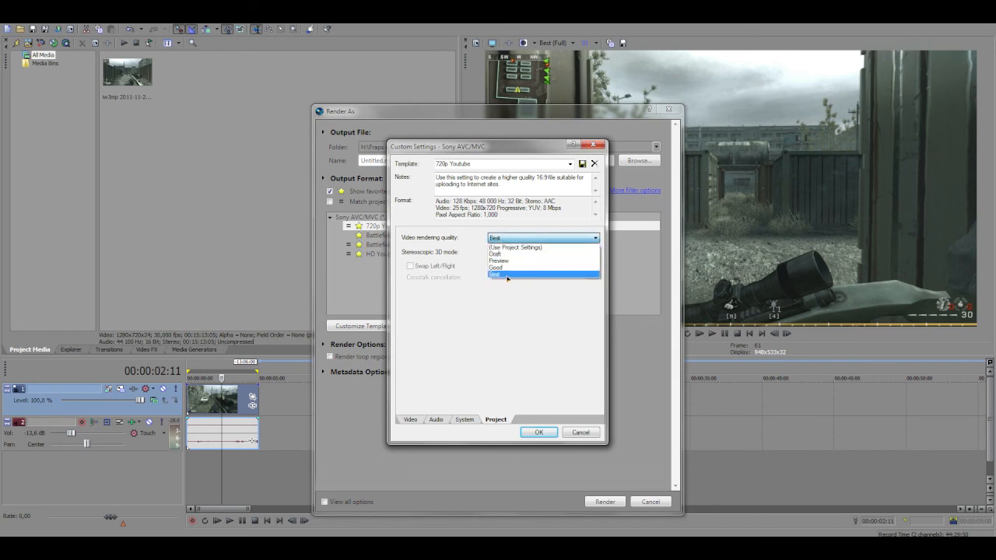
left_click(502, 276)
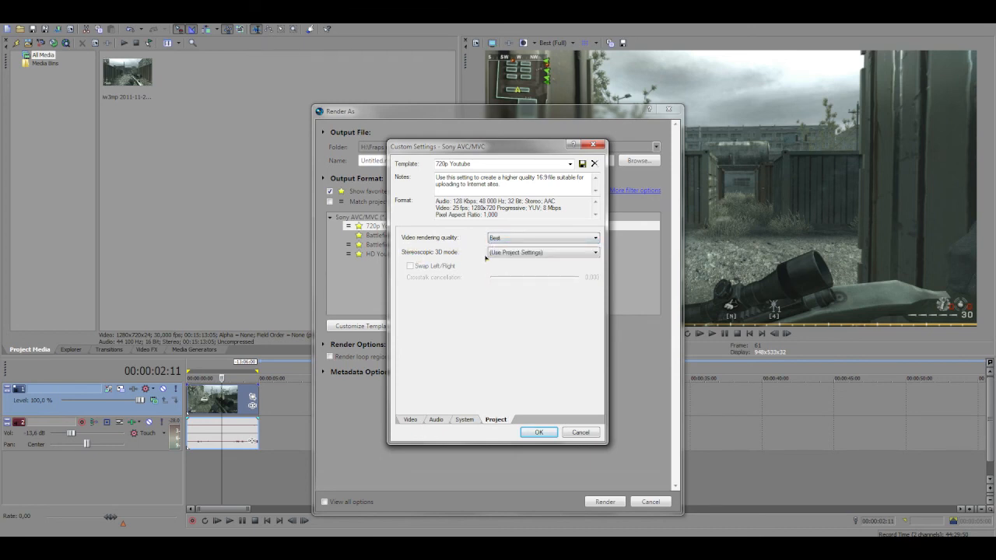
left_click(500, 256)
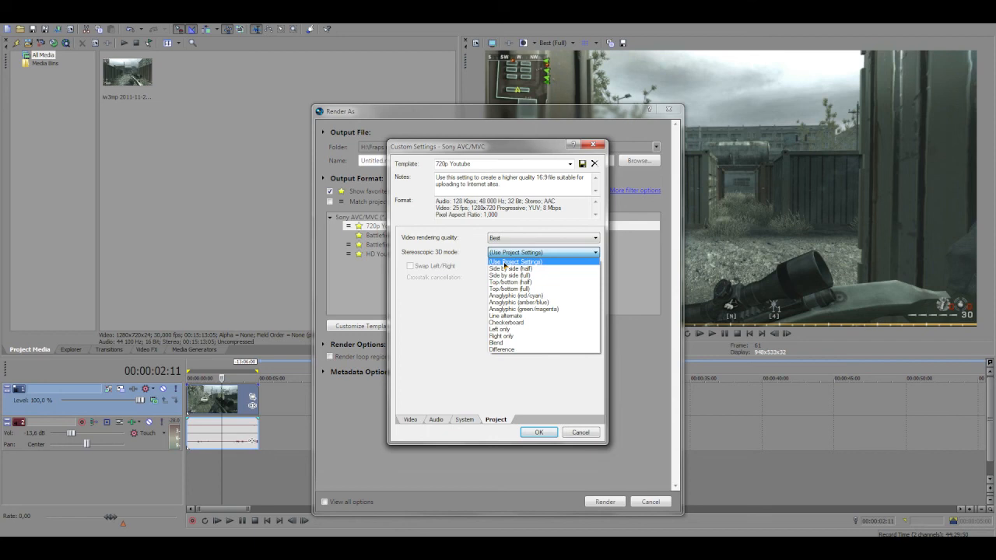
left_click(503, 263)
left_click(539, 433)
- Review the saved 720p Youtube favorite template's settings and name, and leave the render setup without rendering
left_click(390, 235)
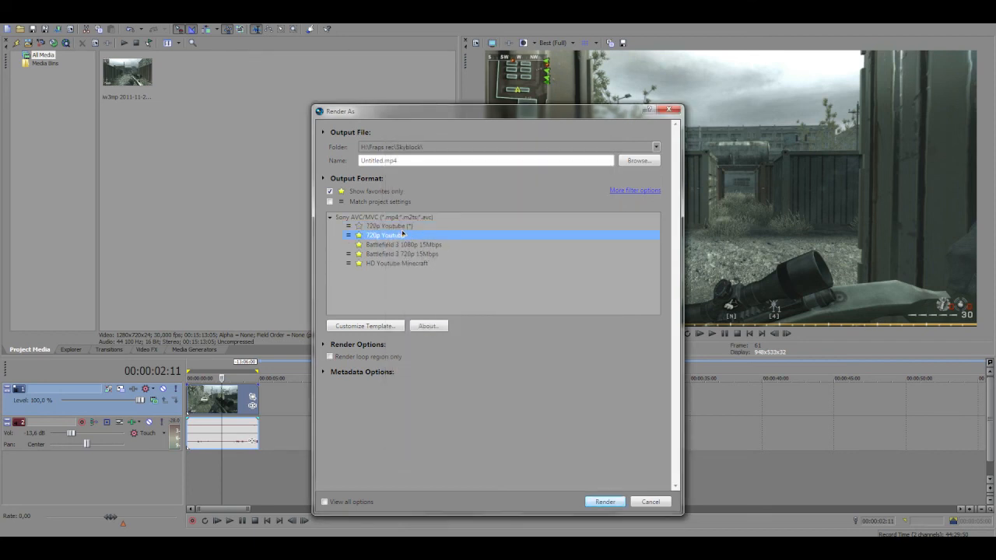
left_click(389, 330)
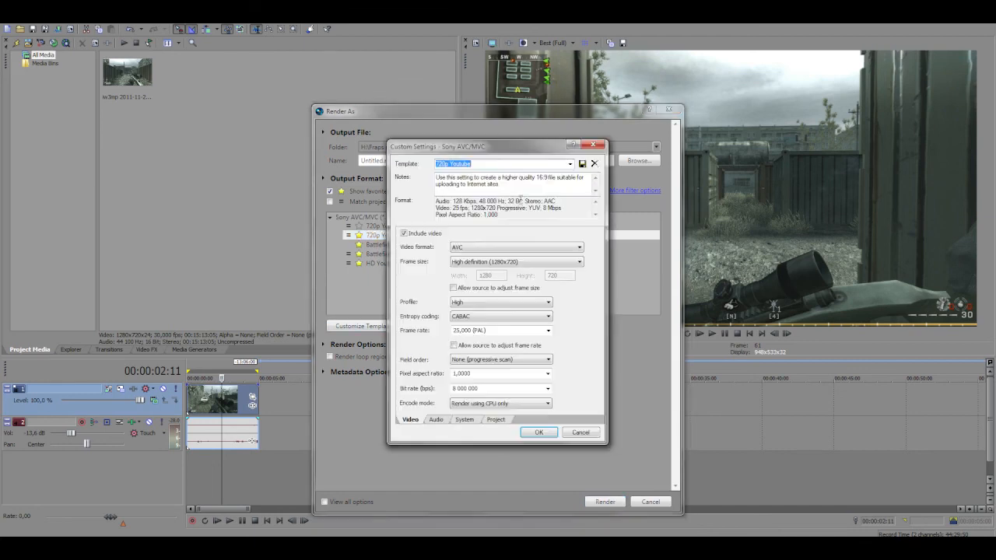
left_click(478, 164)
left_click(540, 432)
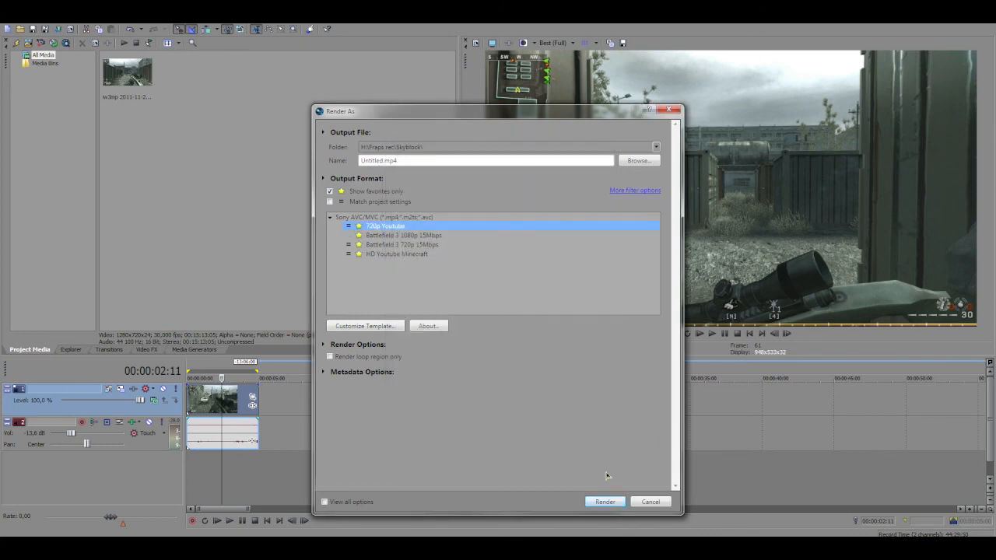
left_click(651, 502)
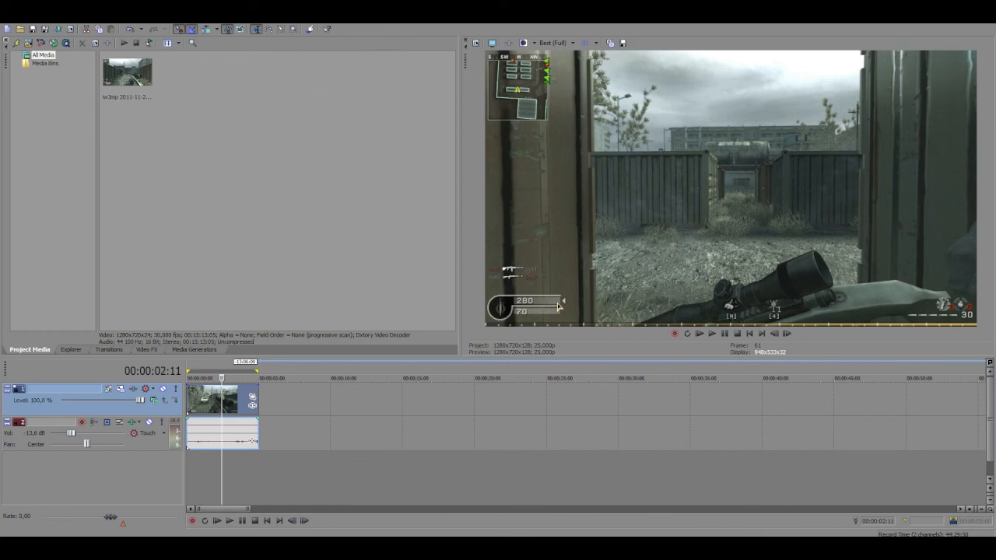